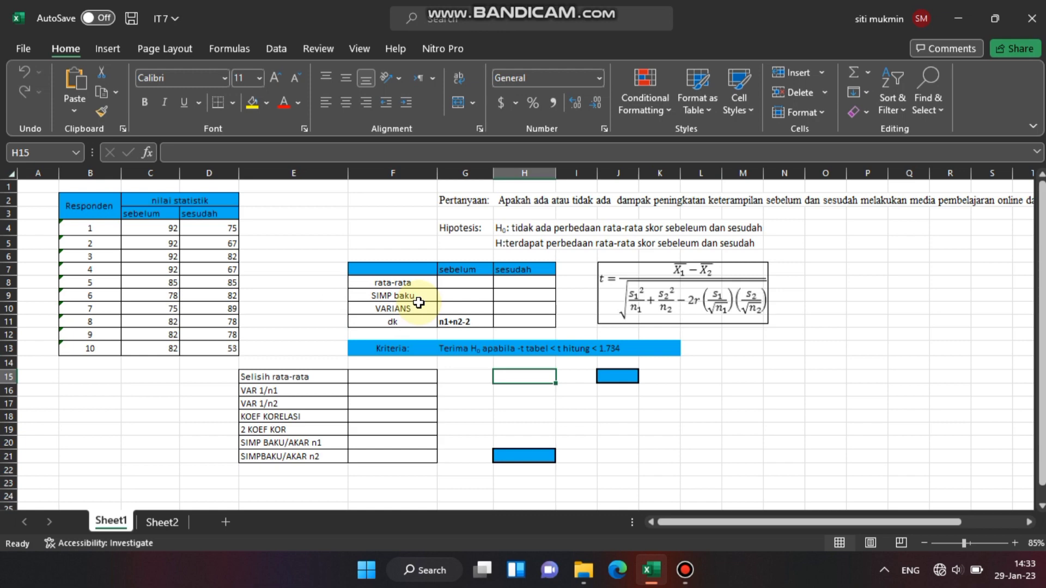
Calculate the rata-rata of the sebelum scores in G8 with AVERAGE over C4:C13.
left_click(439, 282)
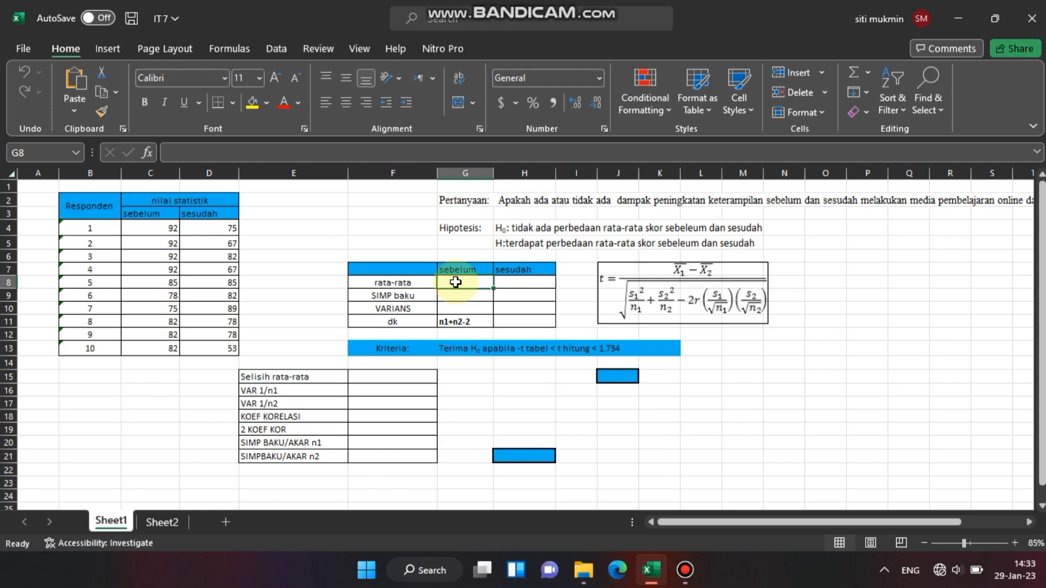
type("a")
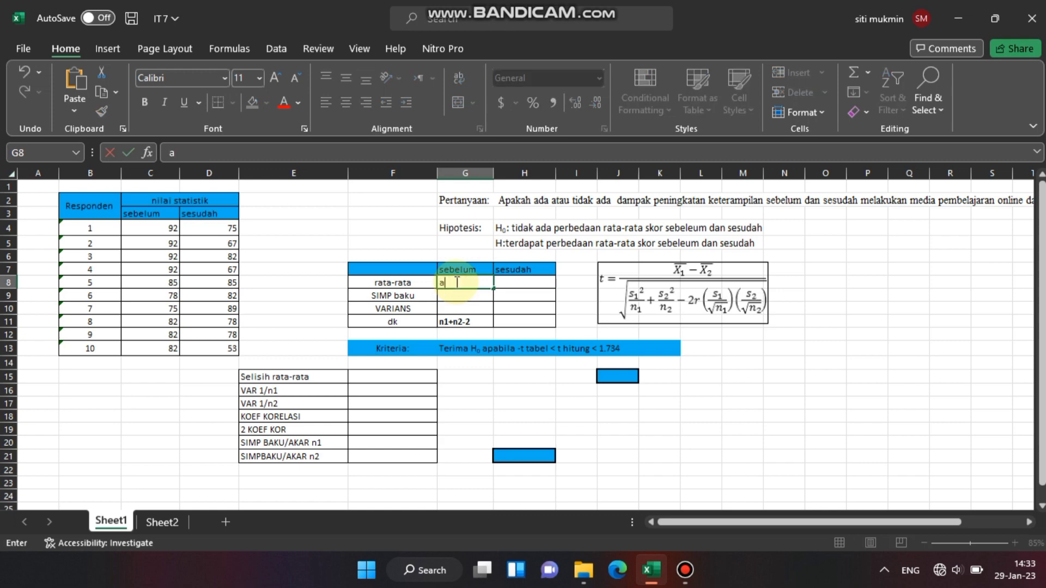
key("BackSpace")
type("=")
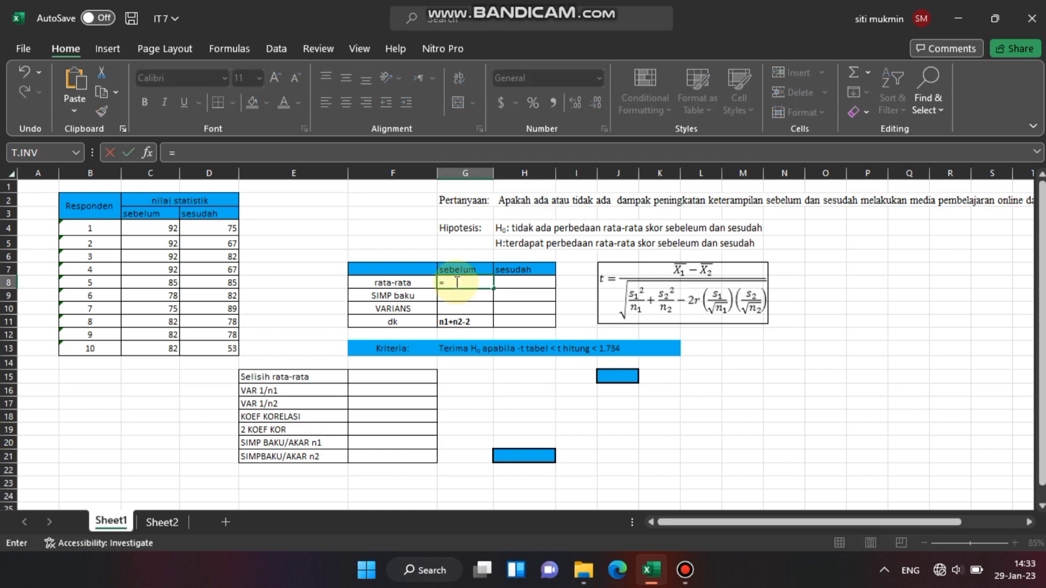
type("average")
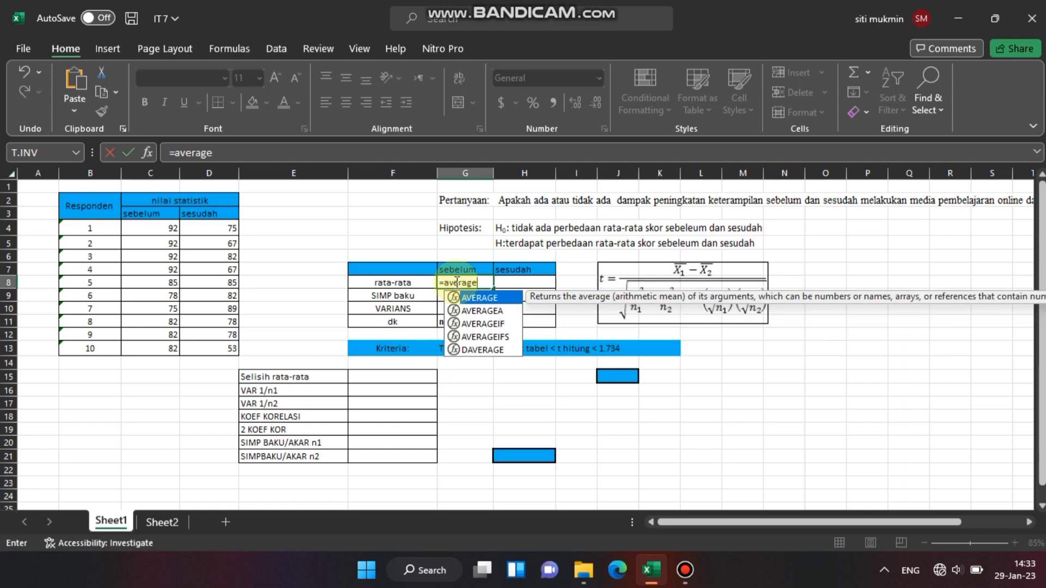
type("(")
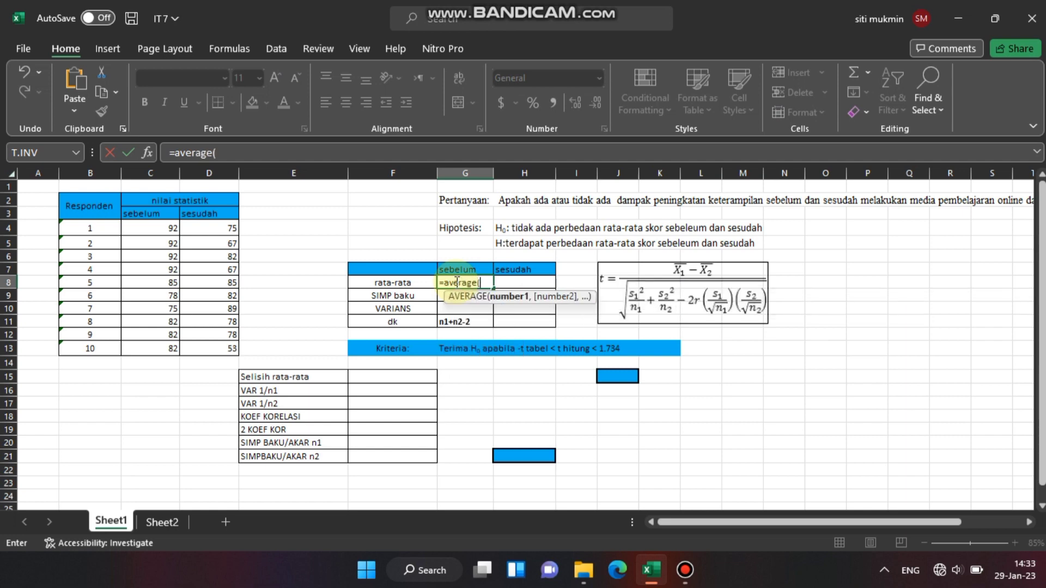
left_click(139, 228)
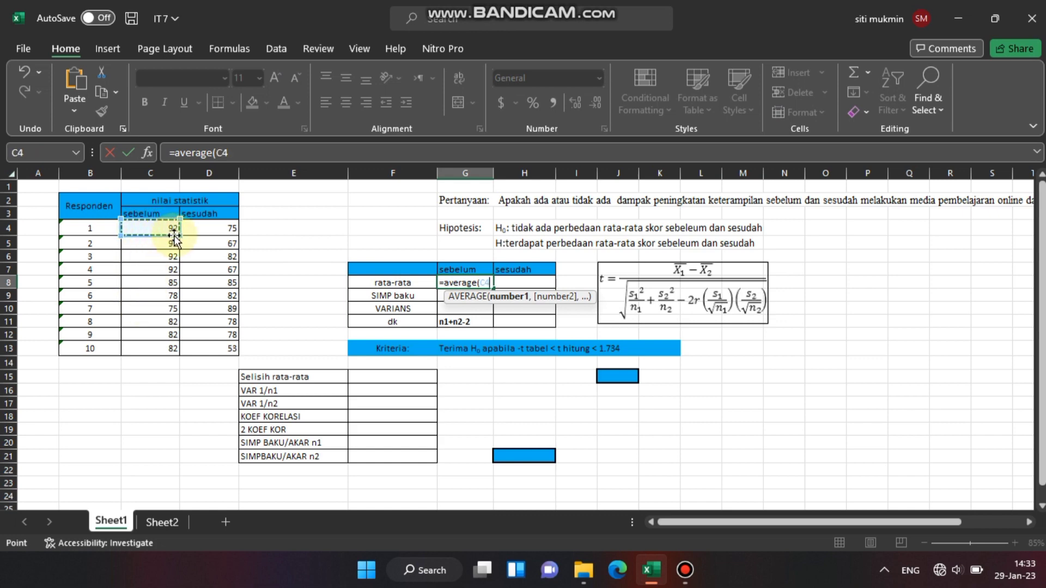
left_click_drag(166, 227, 146, 346)
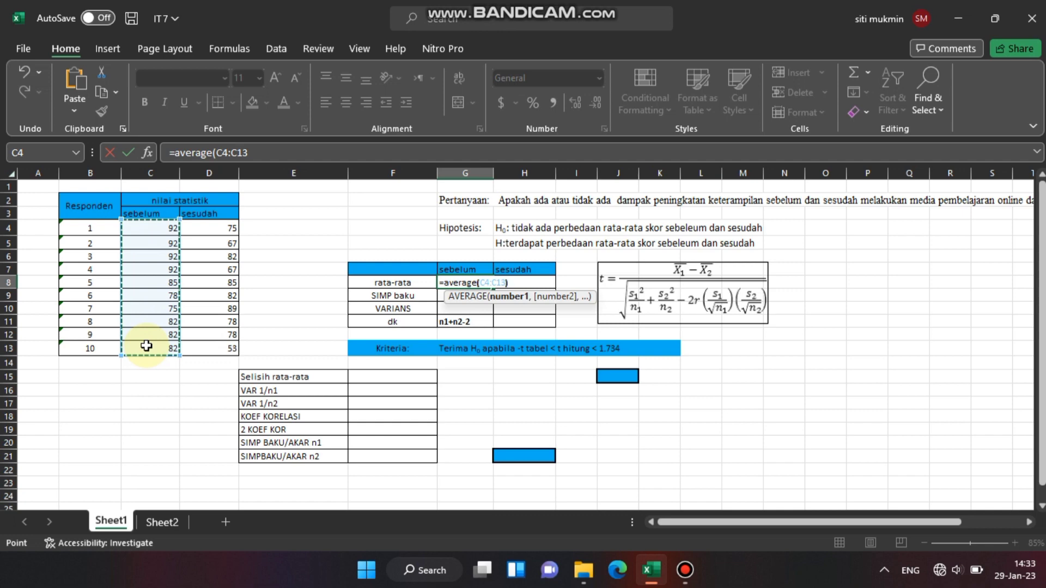
key("Return")
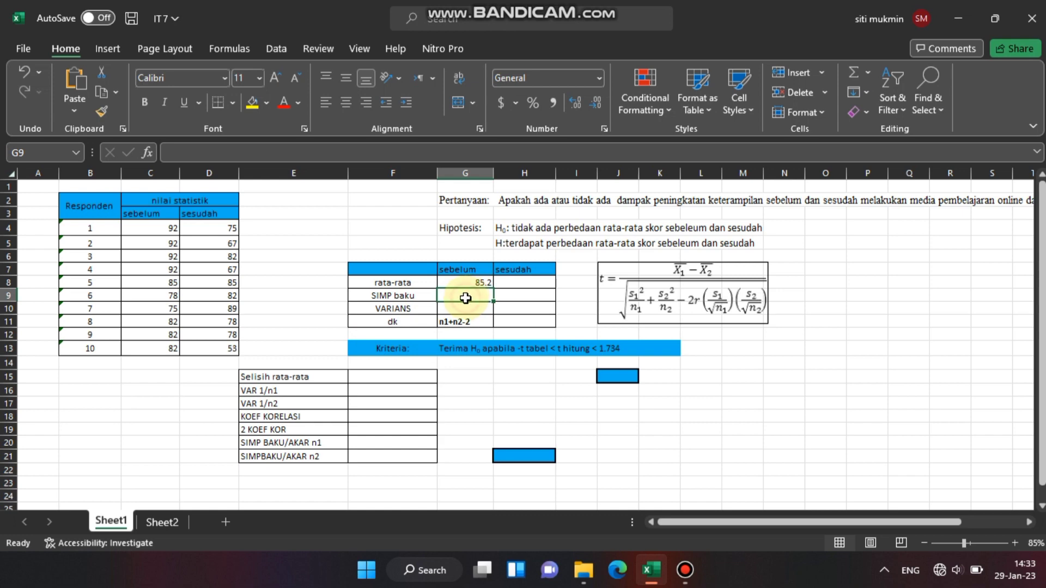
Calculate the SIMP baku of the sebelum scores in G9 with STDEV over C4:C13.
type("=")
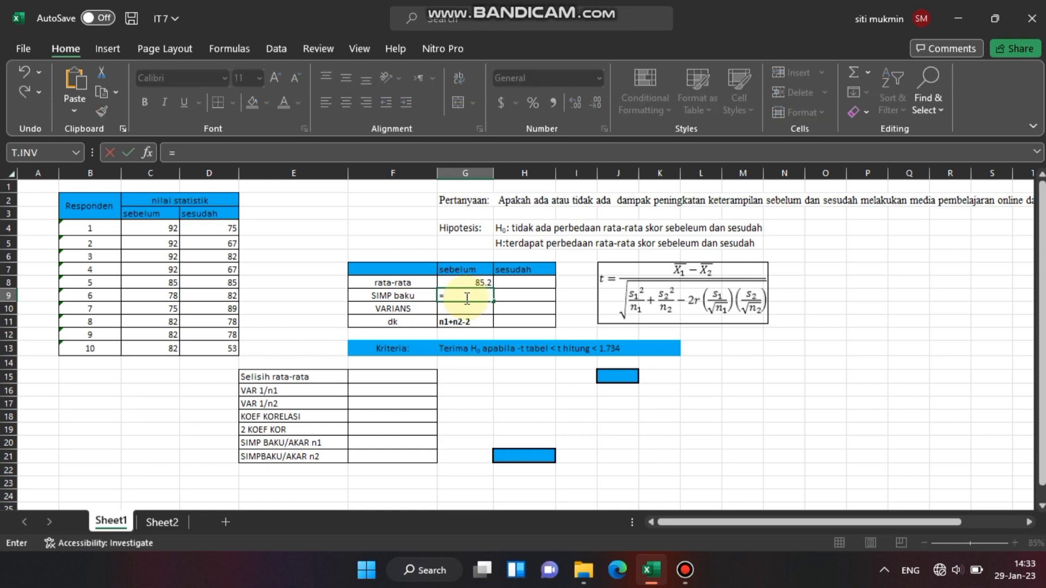
type("s")
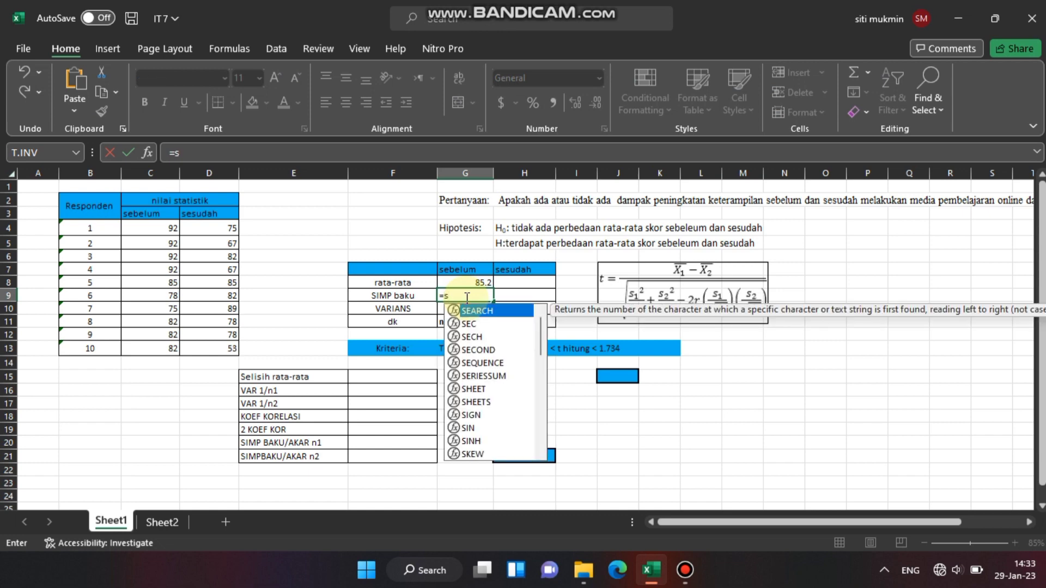
type("d")
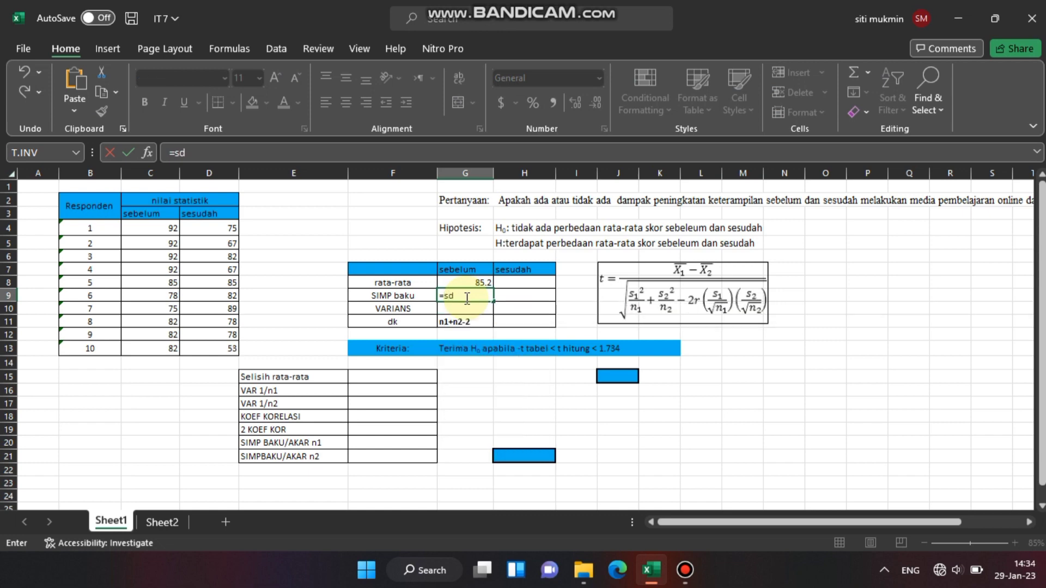
type("d")
key("BackSpace")
key("BackSpace")
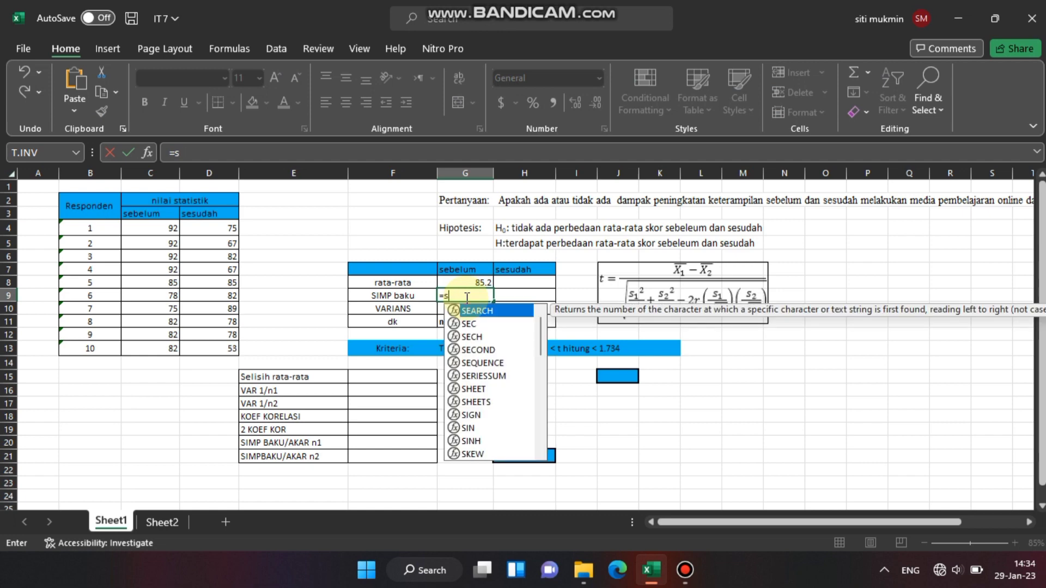
type("tdev")
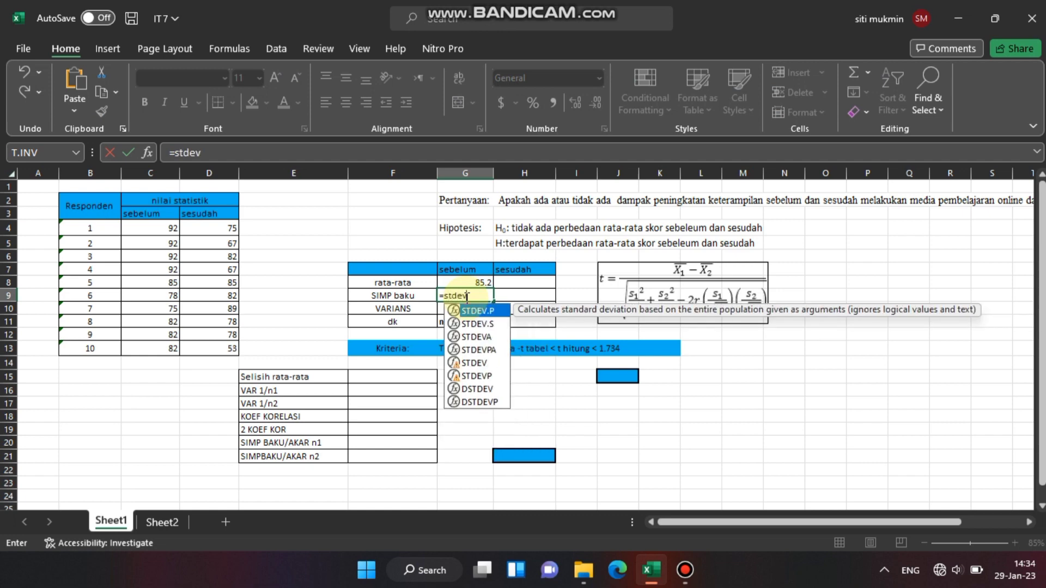
type("(")
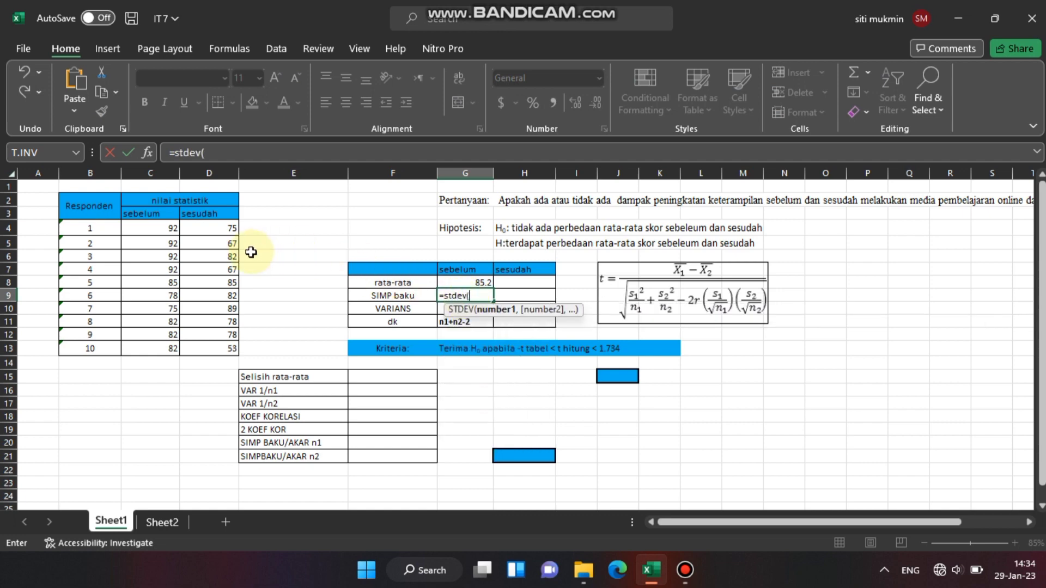
left_click_drag(165, 227, 164, 357)
type(")")
key("Return")
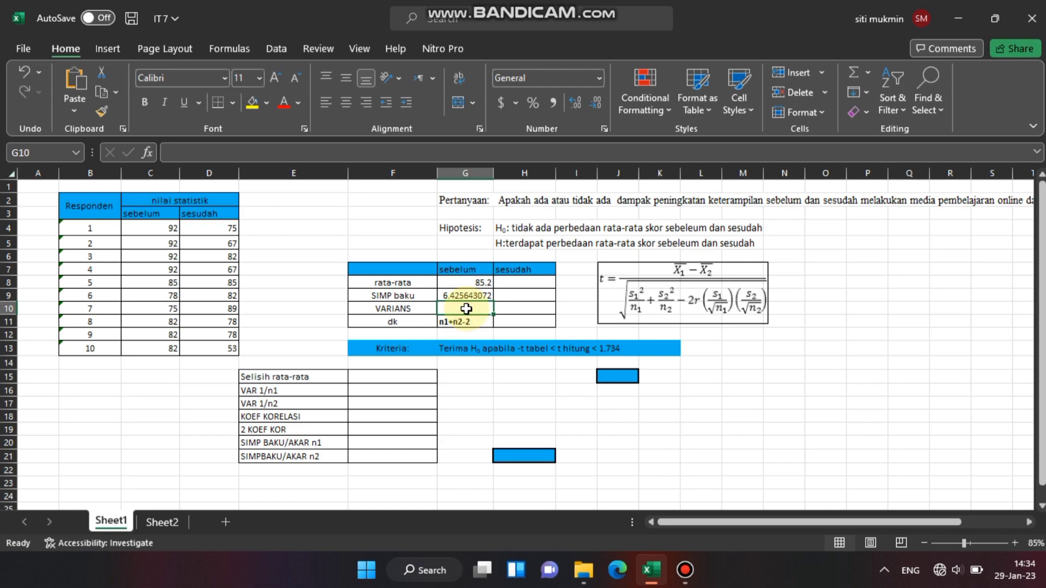
Calculate the VARIANS of the sebelum scores in G10 with VAR over C4:C13.
type("=")
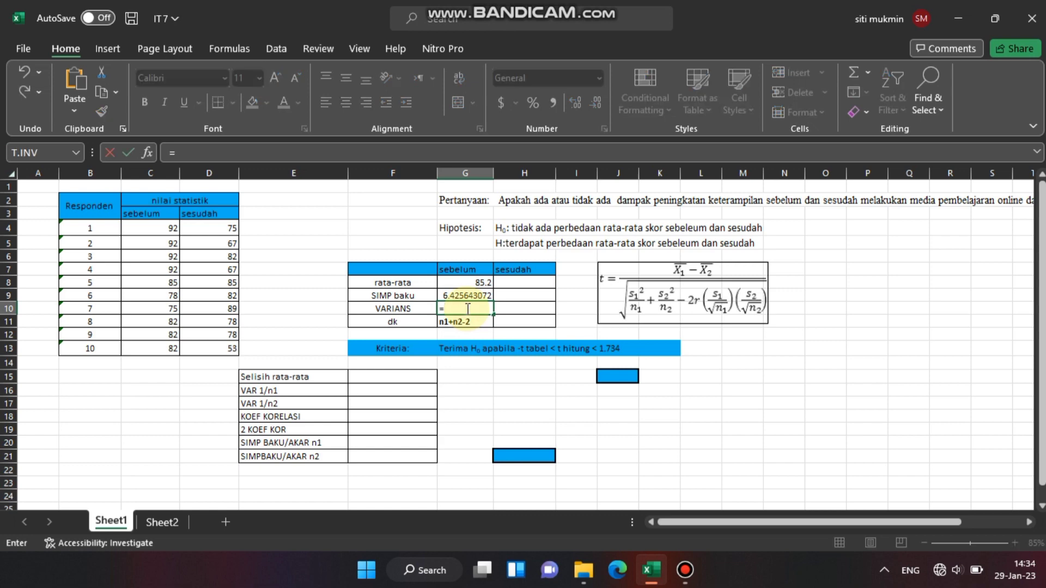
type("var(")
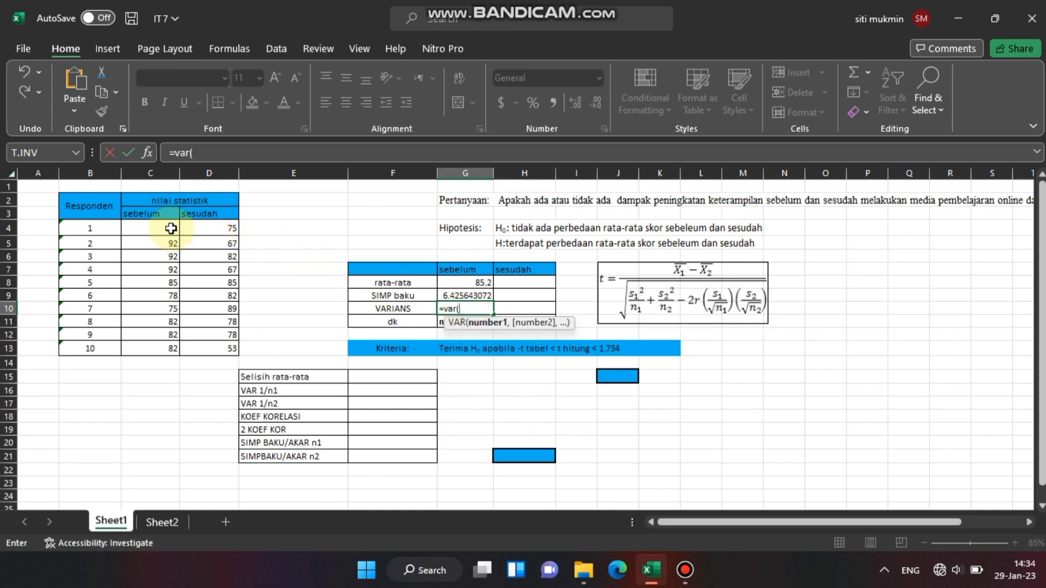
left_click_drag(167, 228, 159, 345)
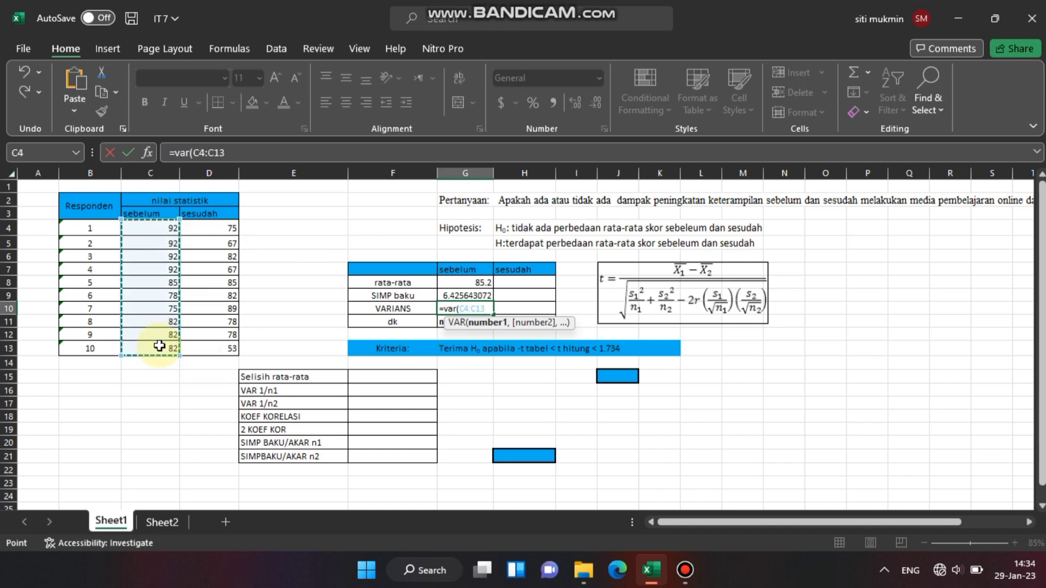
key("Return")
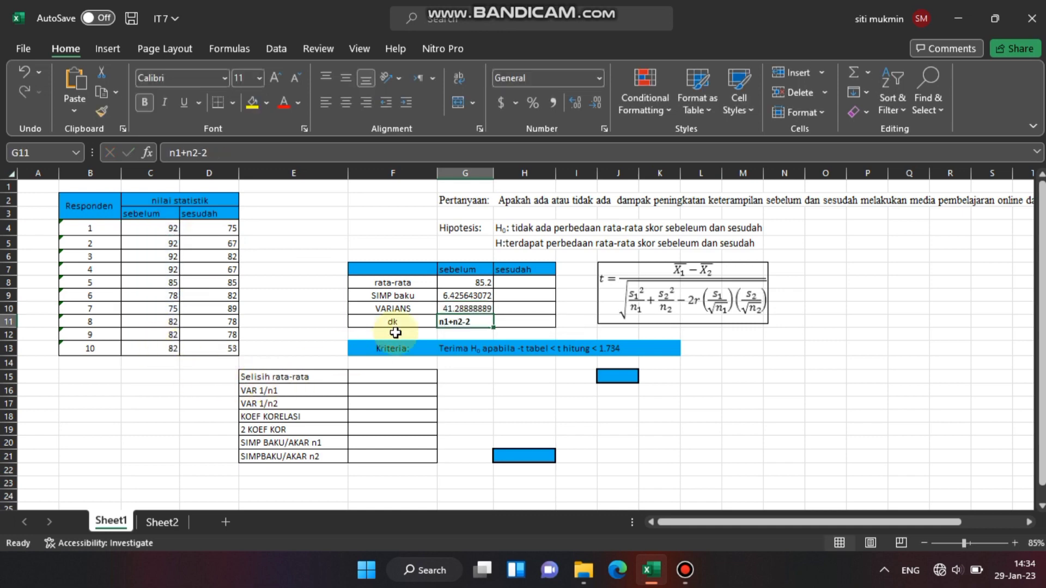
Calculate the rata-rata of the sesudah scores in H8 with AVERAGE over D4:D13.
left_click(517, 283)
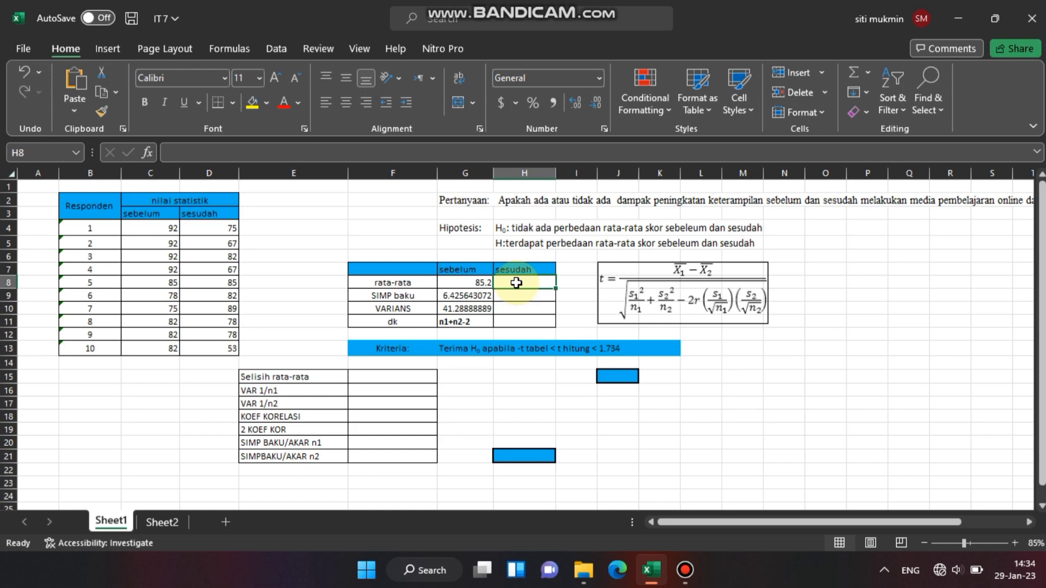
type("=a")
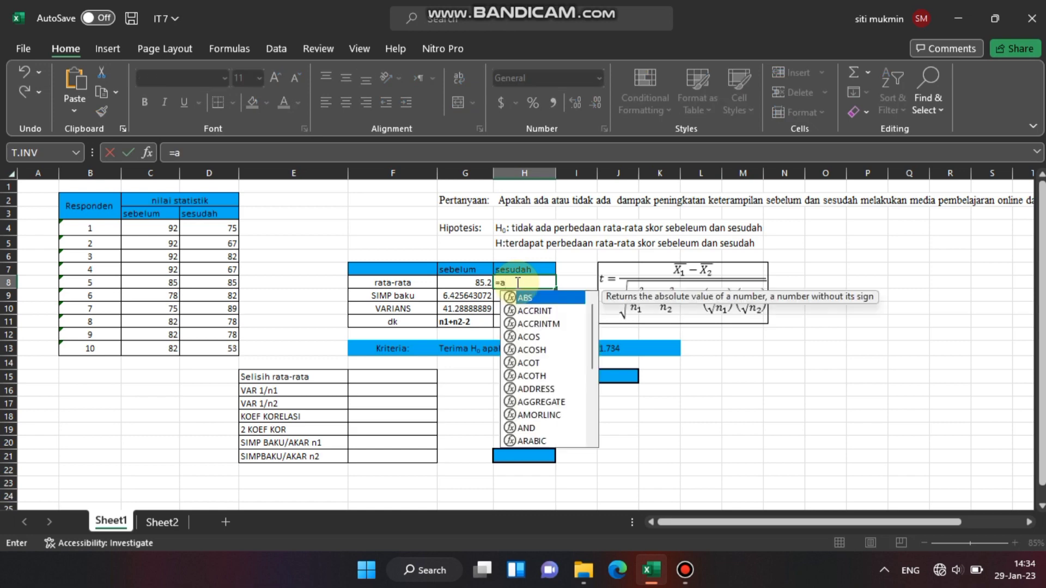
type("verage")
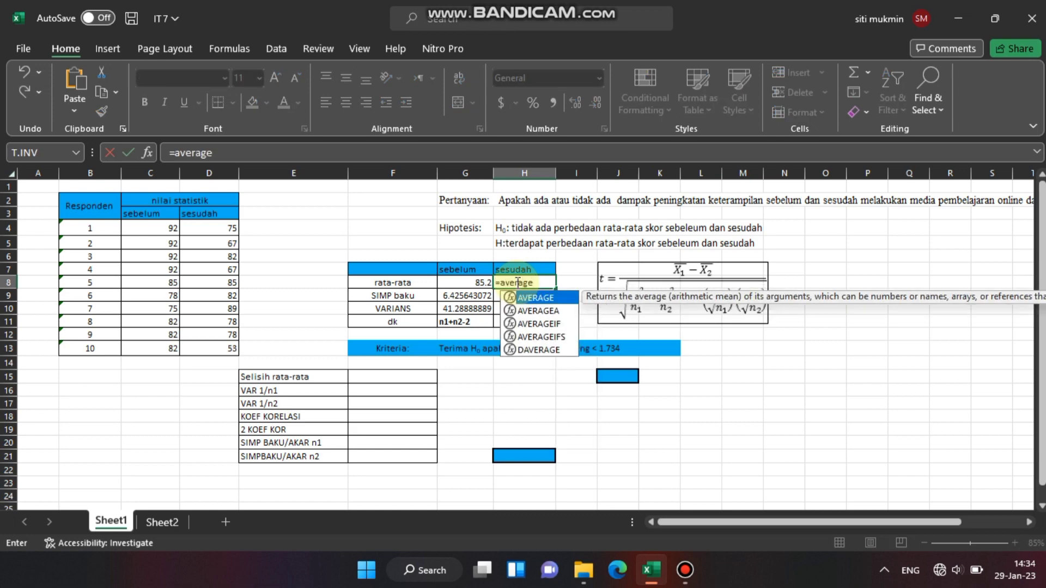
type("(")
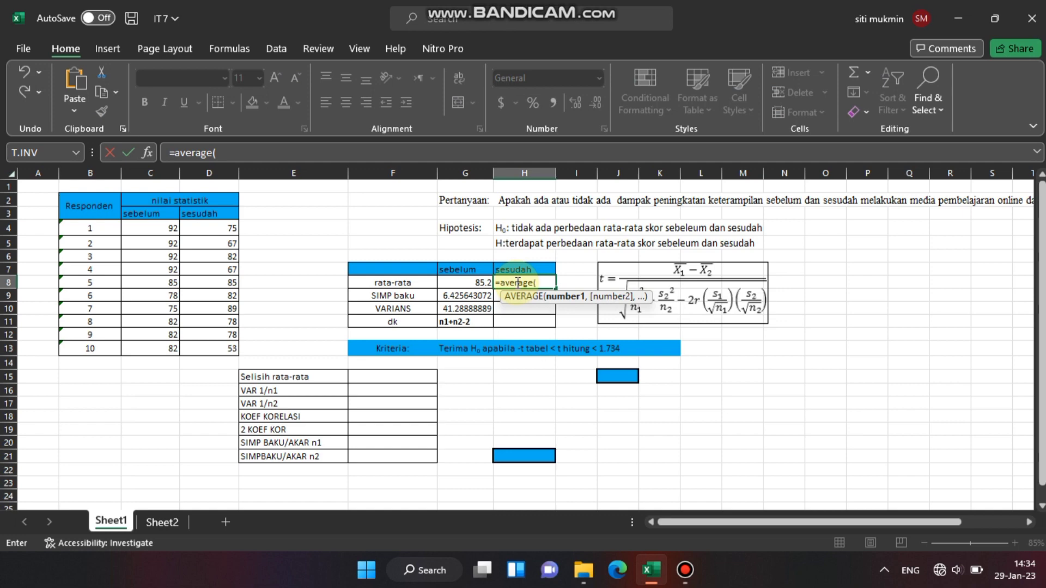
left_click(215, 229)
left_click_drag(216, 230, 215, 326)
left_click_drag(216, 347, 215, 346)
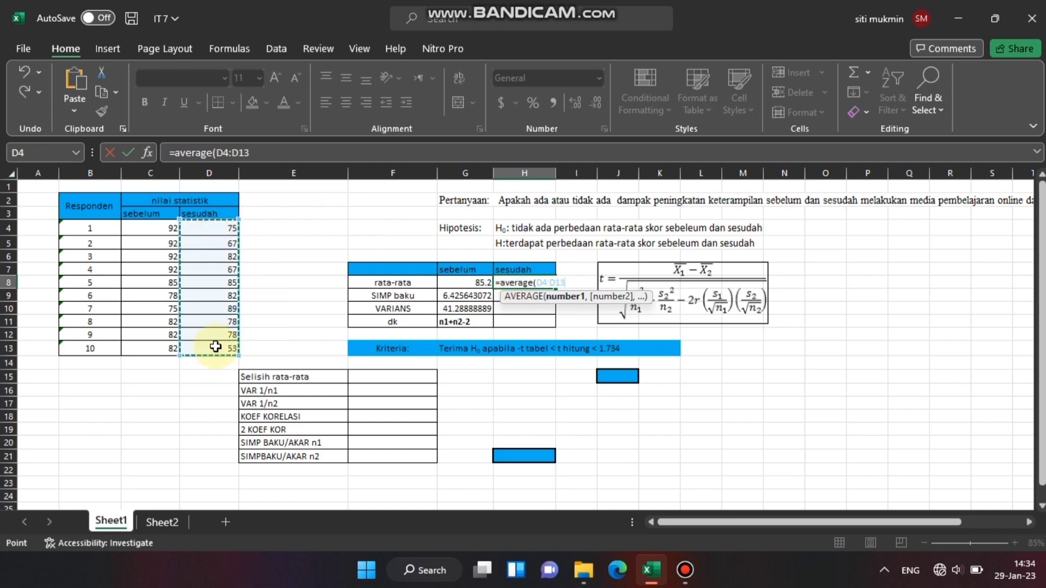
key("Return")
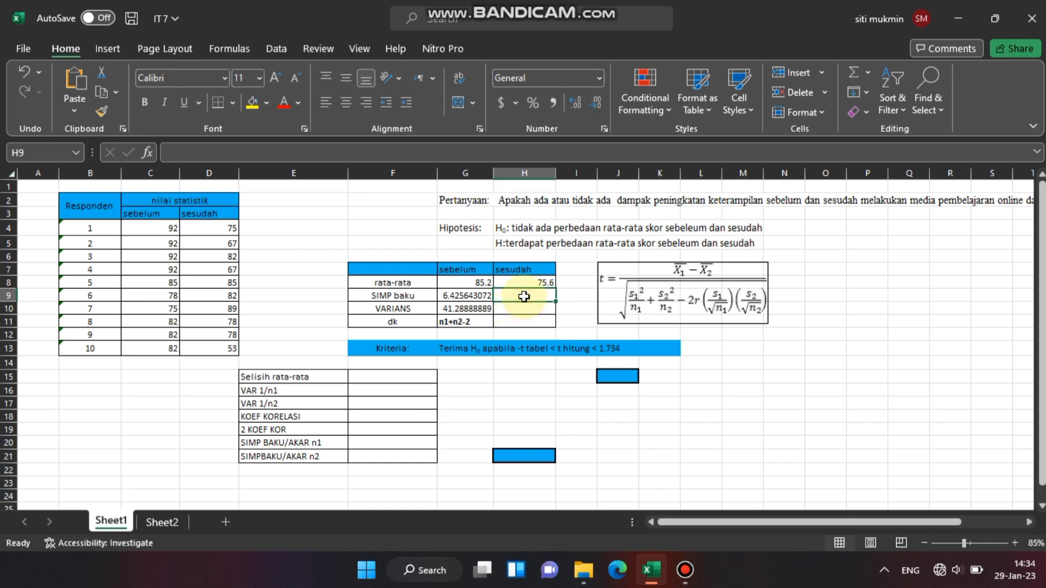
Calculate the SIMP baku of the sesudah scores in H9 with STDEV over D4:D13.
type("=")
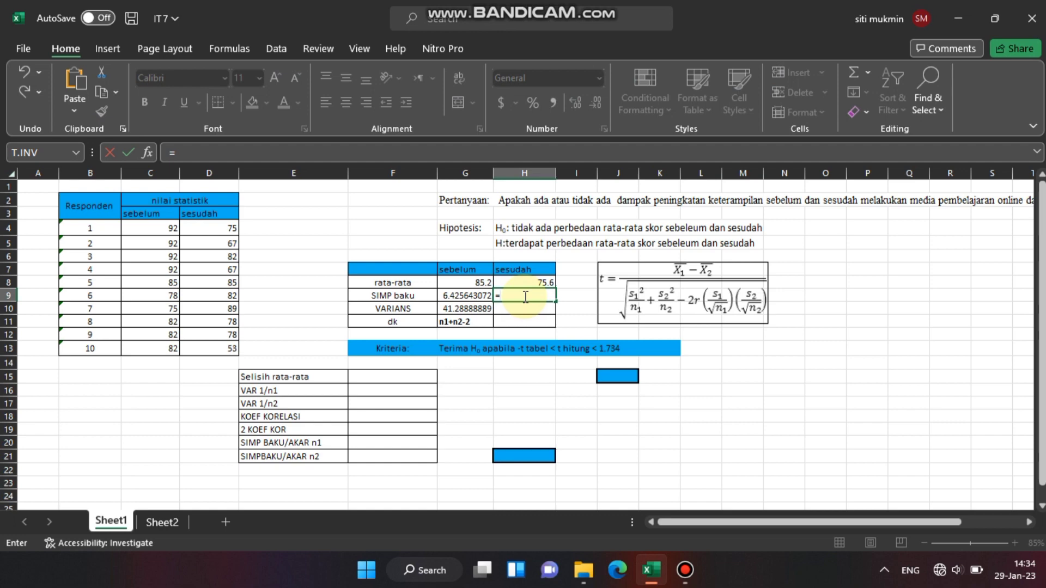
type("stdev")
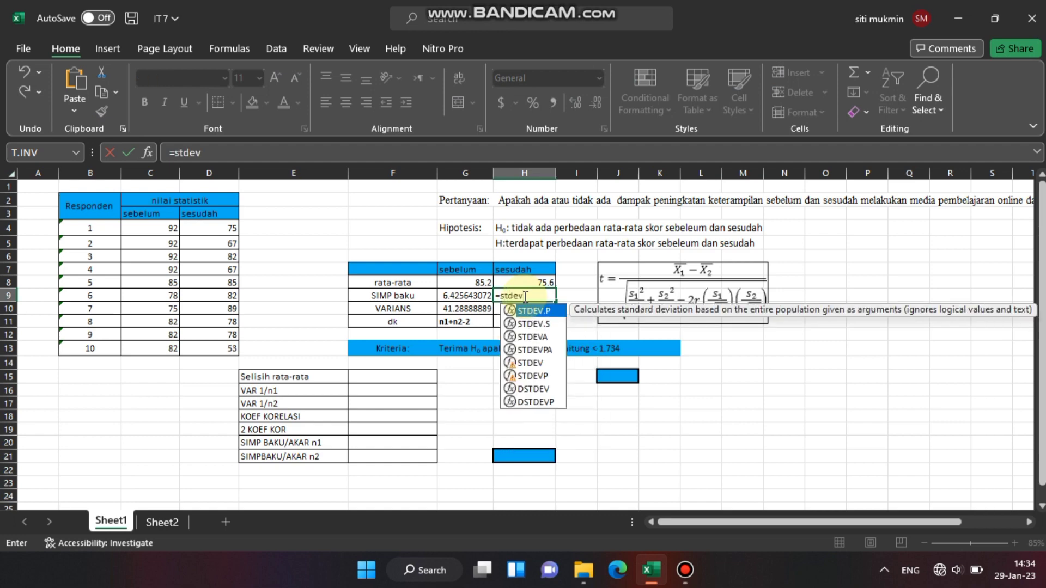
type("(")
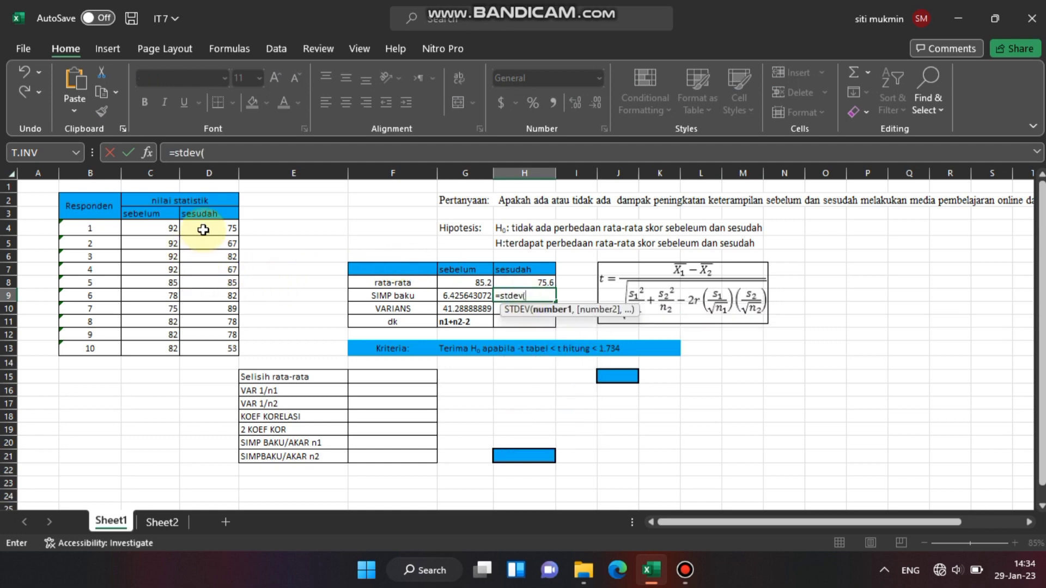
left_click_drag(207, 229, 218, 343)
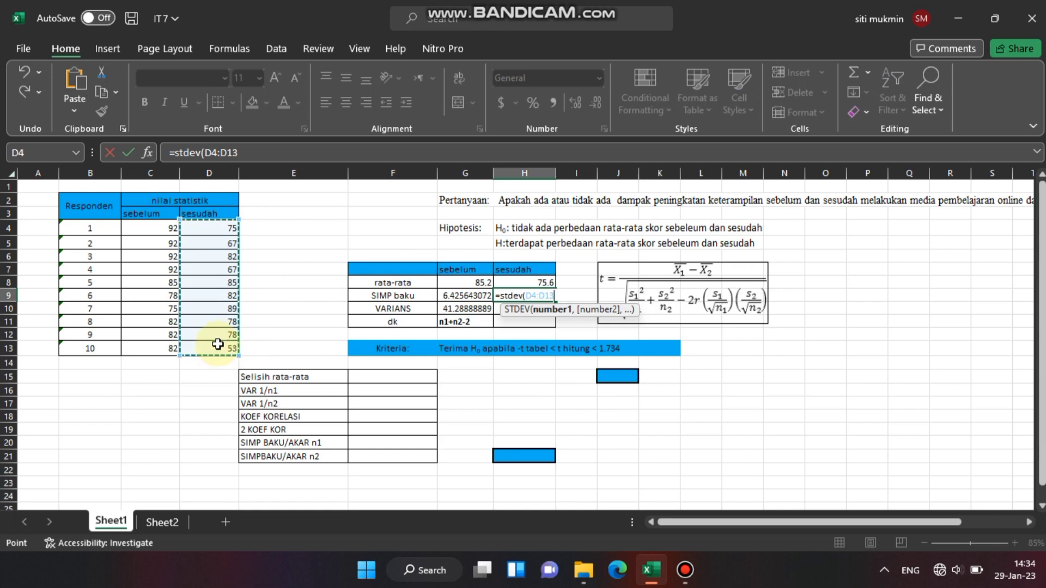
key("Return")
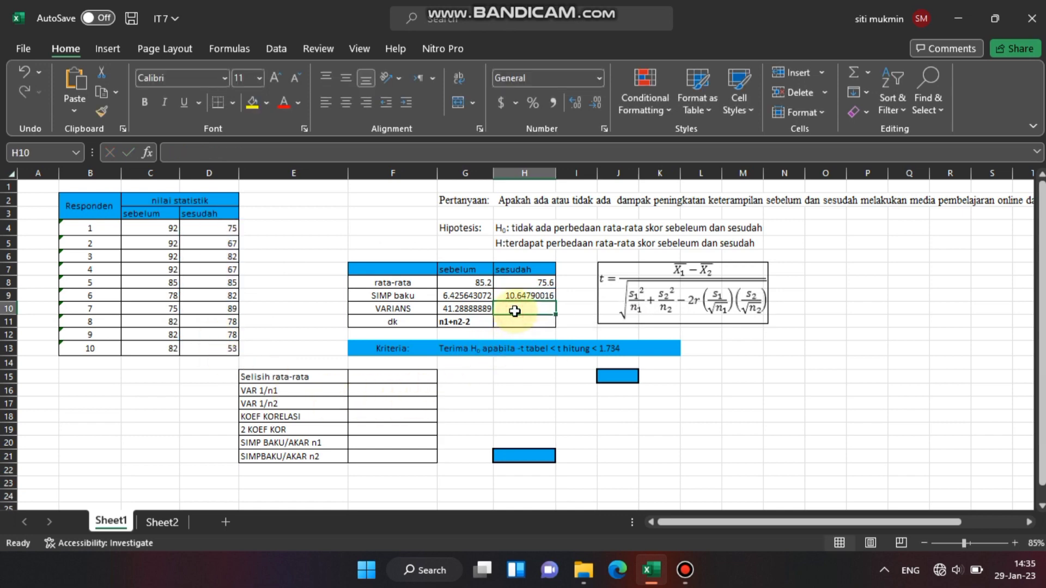
Calculate the VARIANS of the sesudah scores in H10 with VAR over D4:D13.
type("=var")
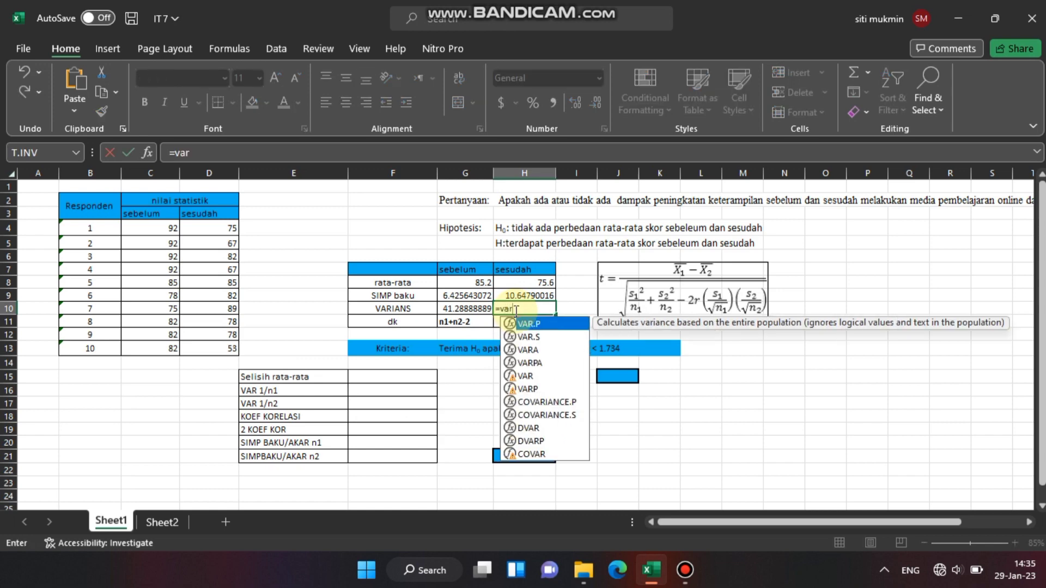
type("(")
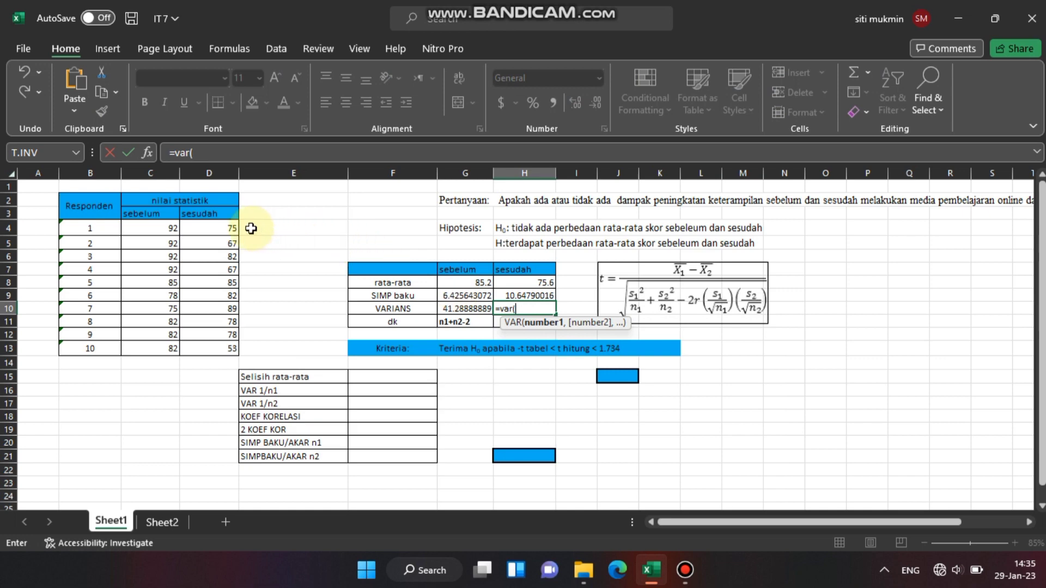
left_click_drag(224, 228, 225, 345)
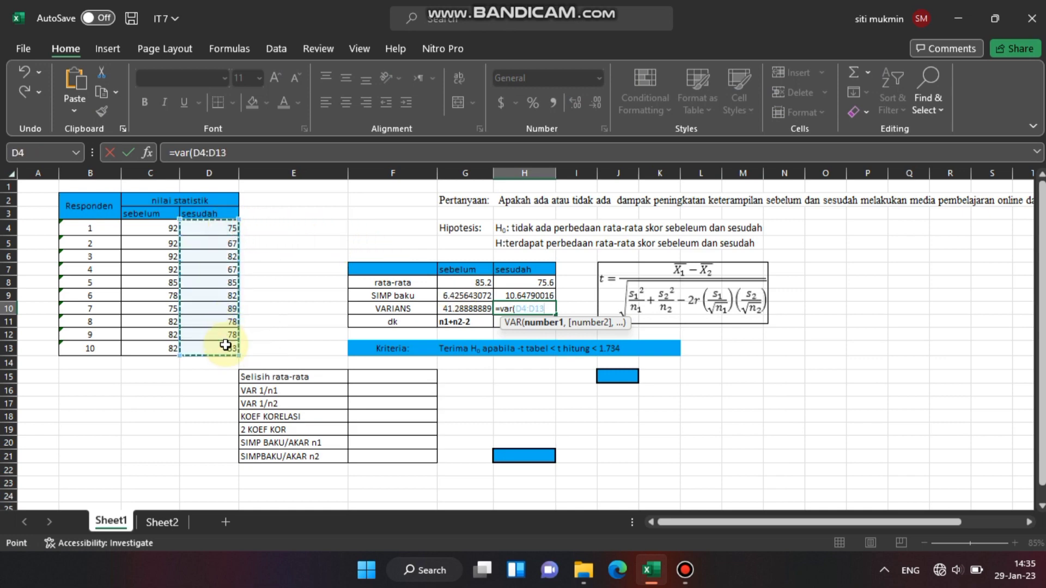
key("Return")
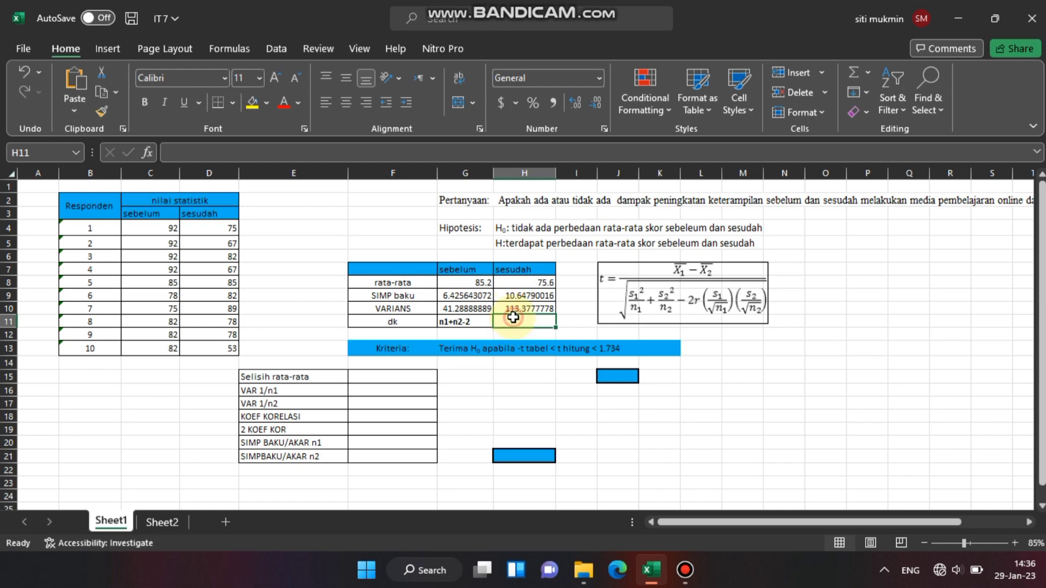
Enter 18 as the dk value in H11.
type("18")
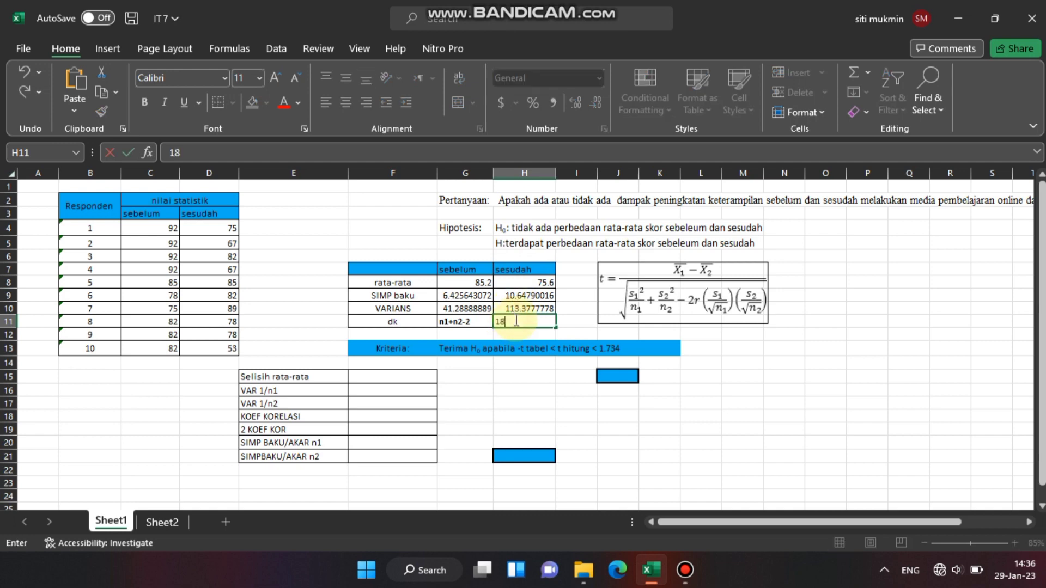
key("Return")
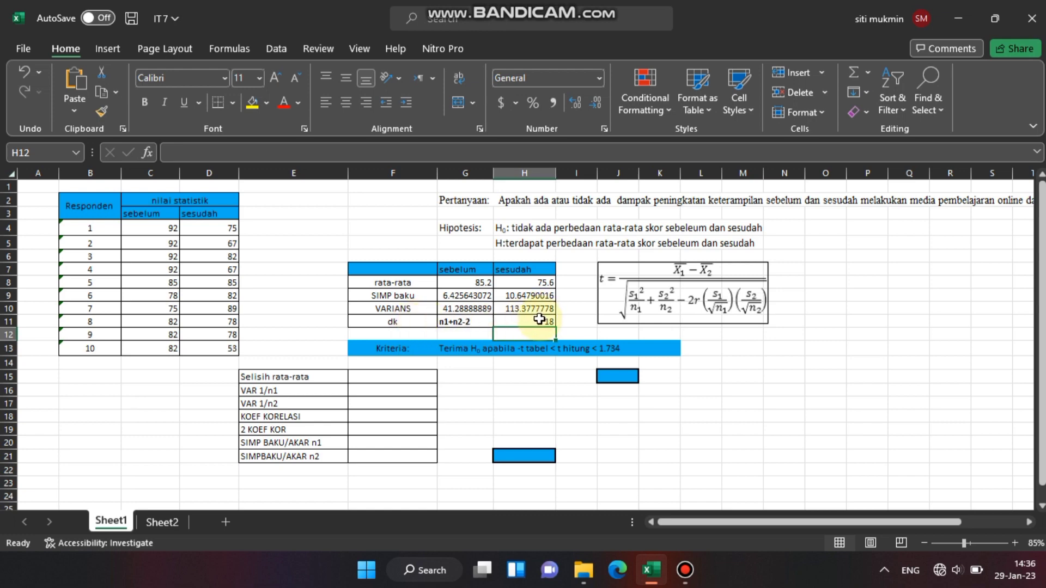
Calculate the Selisih rata-rata in F15 by subtracting the sesudah mean H8 from the sebelum mean G8.
left_click(392, 380)
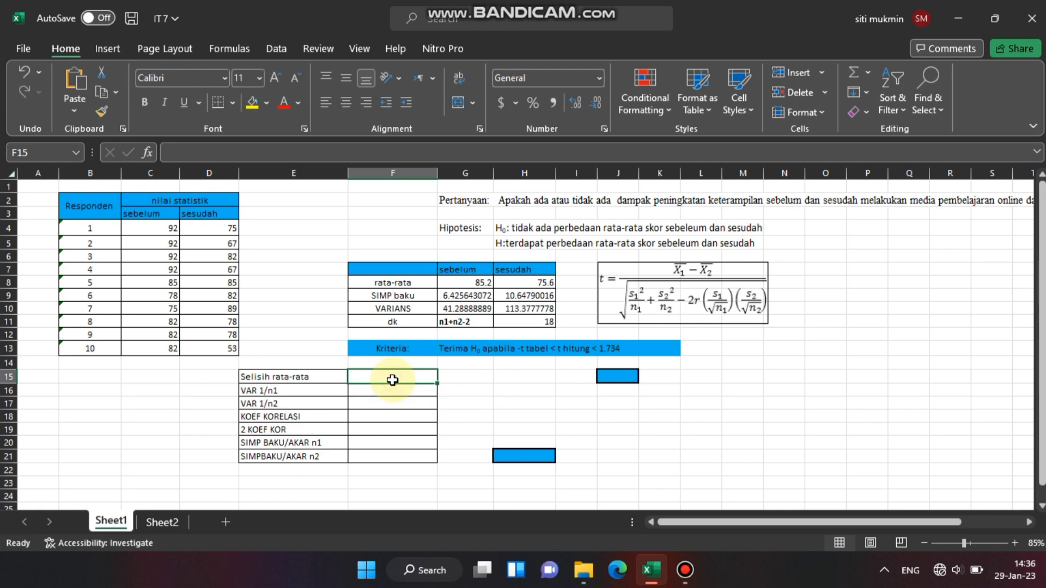
type("=")
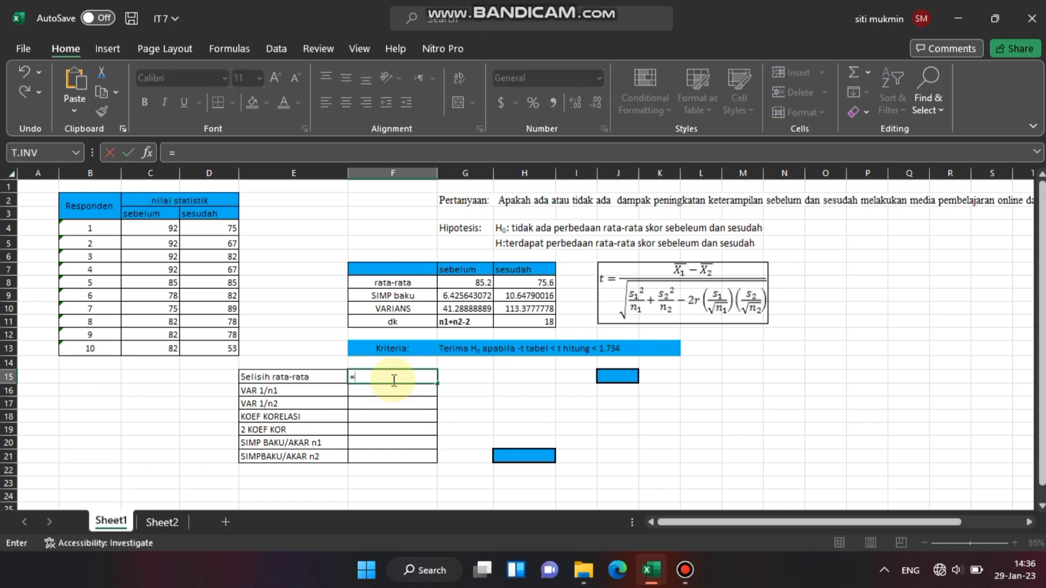
left_click(465, 283)
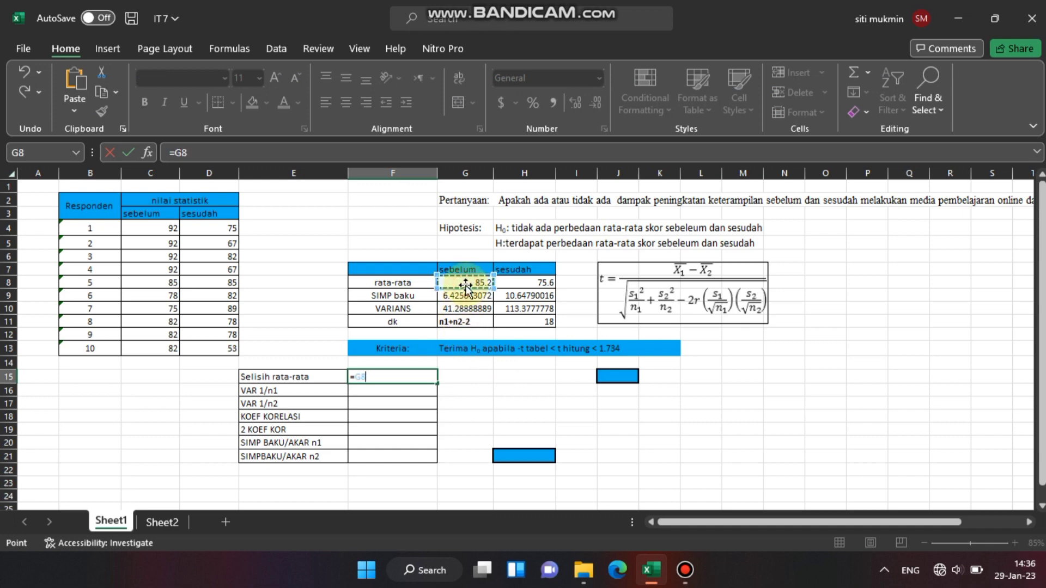
type("-")
left_click(518, 281)
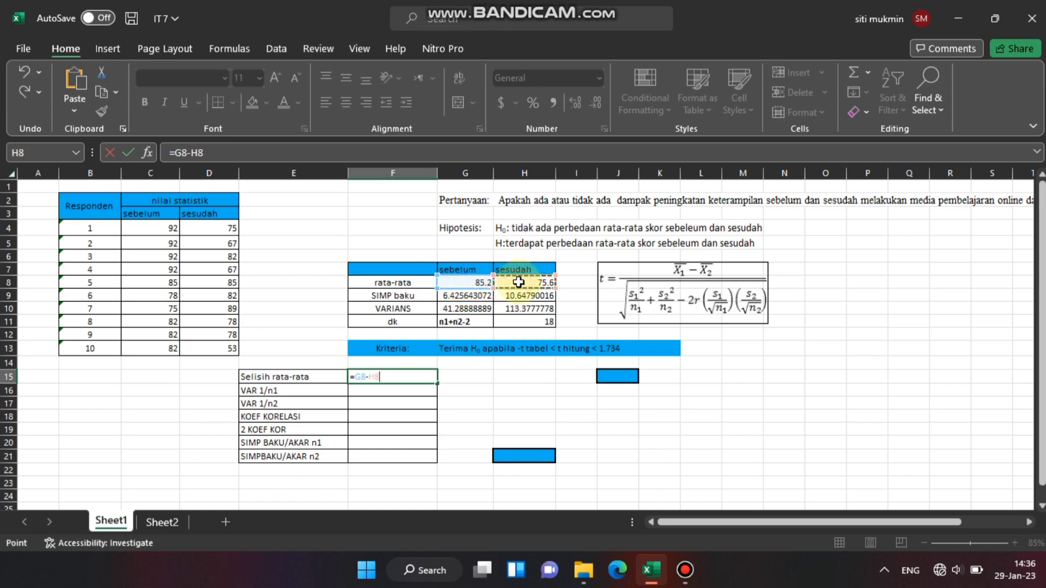
key("Return")
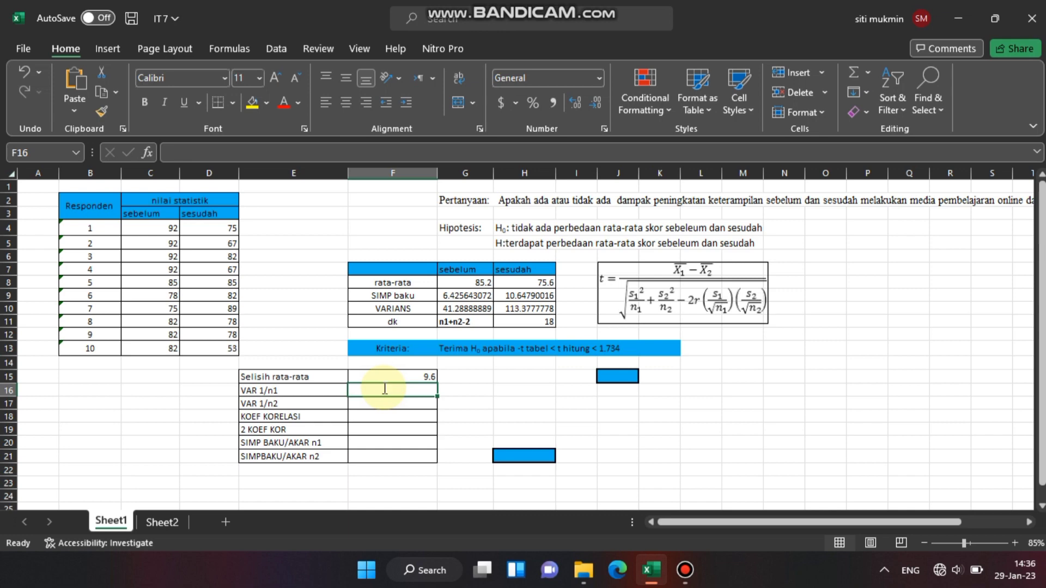
Calculate VAR 1/n1 in F16 as G10/10 and VAR 1/n2 in F17 as H10/10.
type("=")
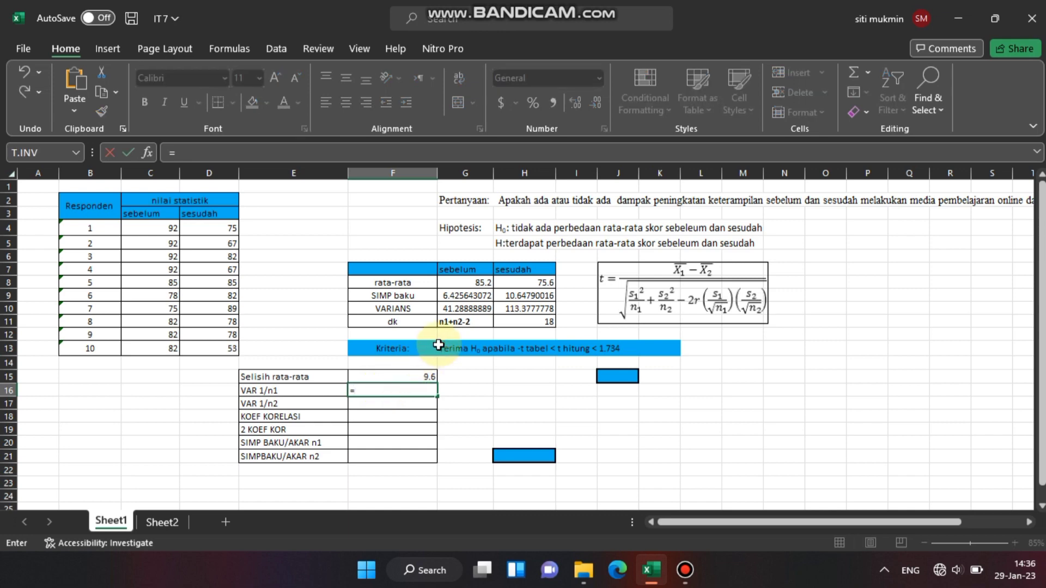
left_click(447, 312)
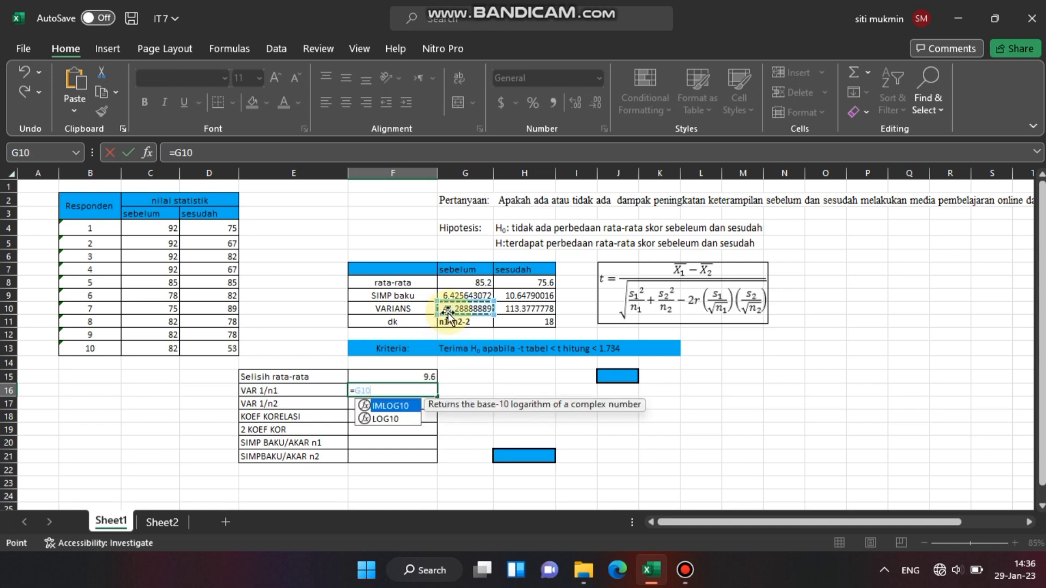
type("/10")
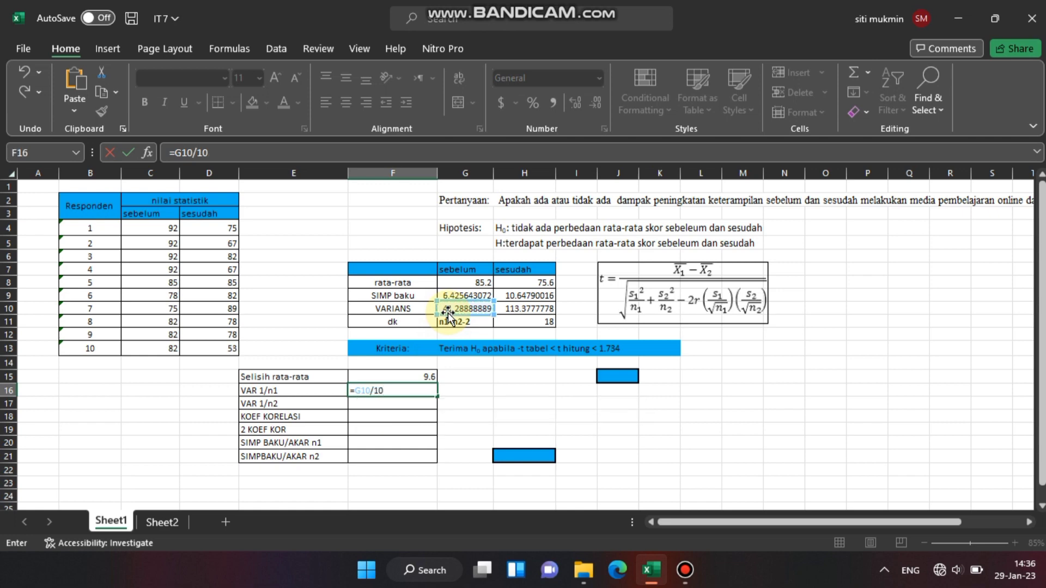
key("Return")
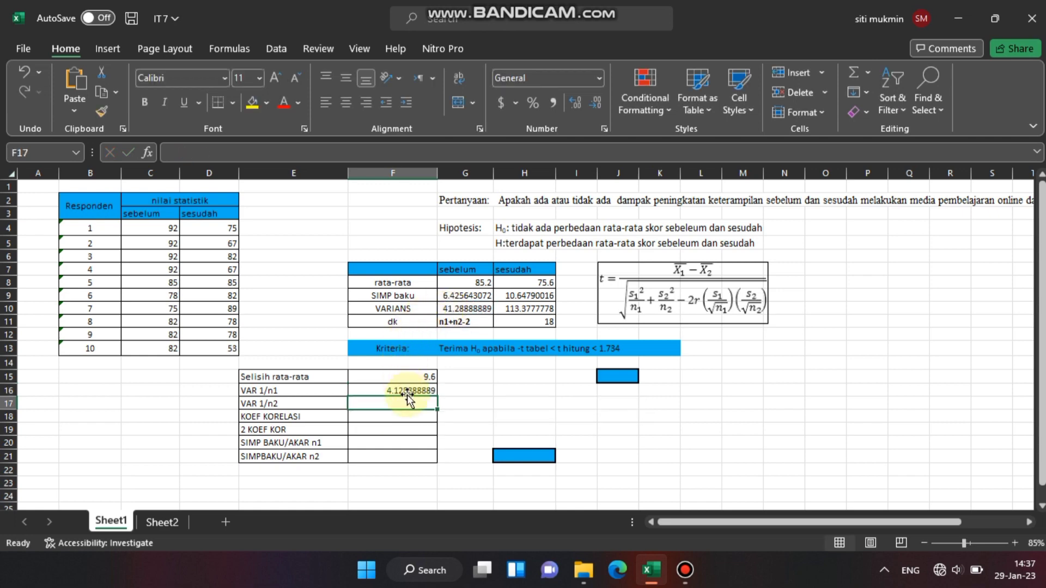
type("=")
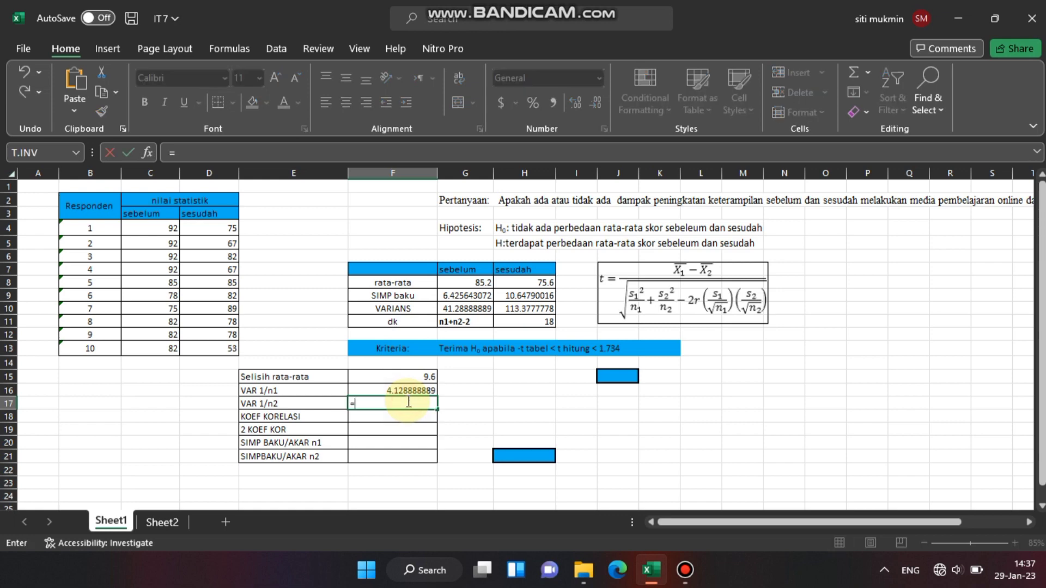
left_click(512, 309)
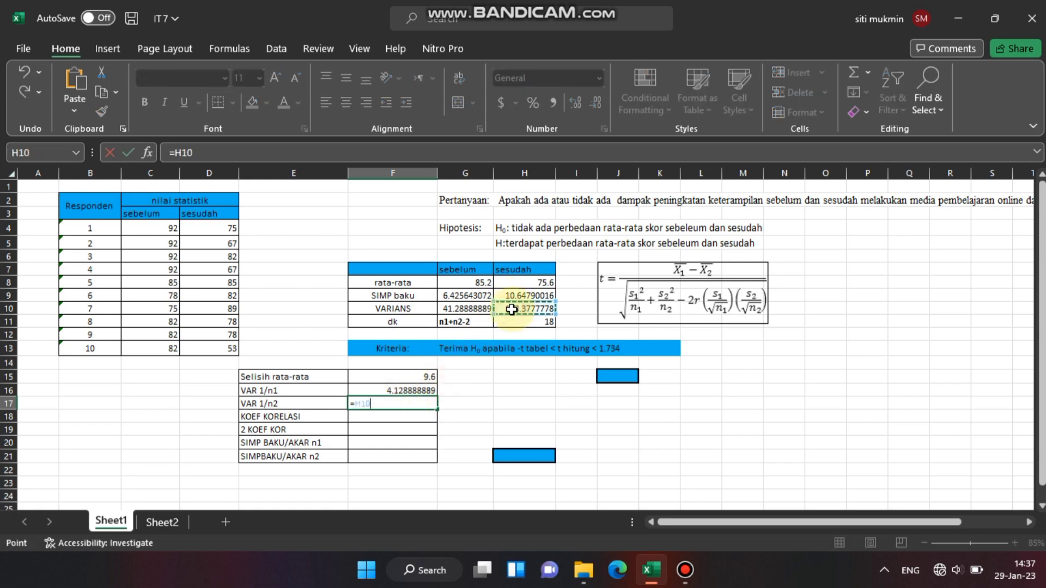
type("/10")
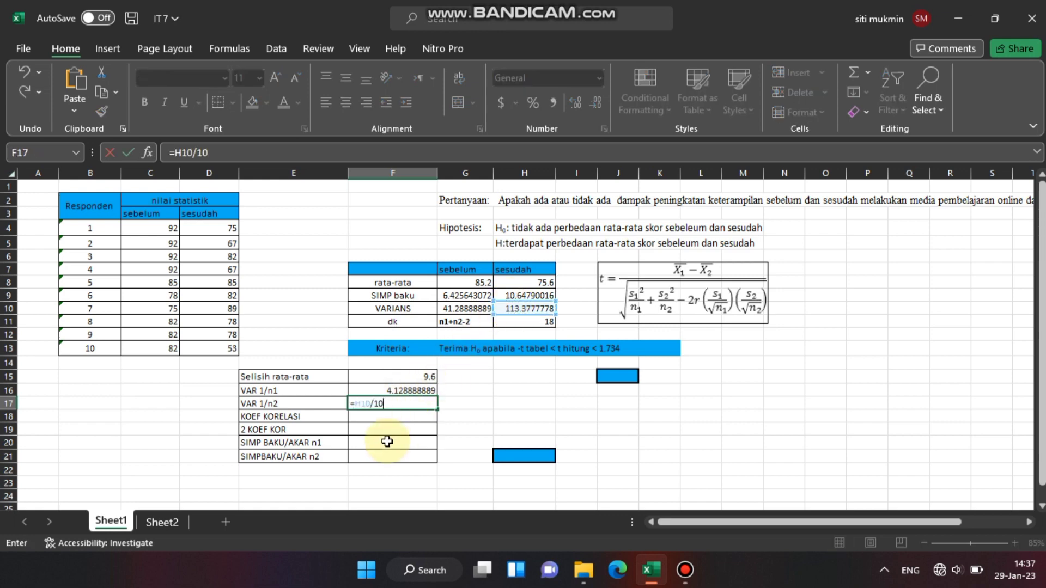
key("Return")
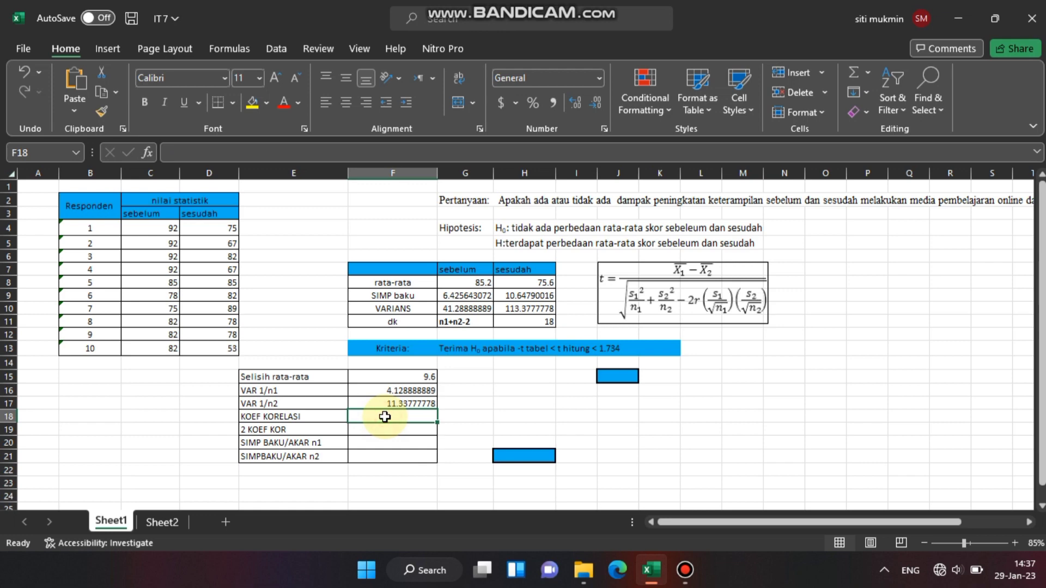
Calculate the KOEF KORELASI in F18 with PEARSON over the sebelum scores C4:C13 and the sesudah scores D4:D13.
type("=")
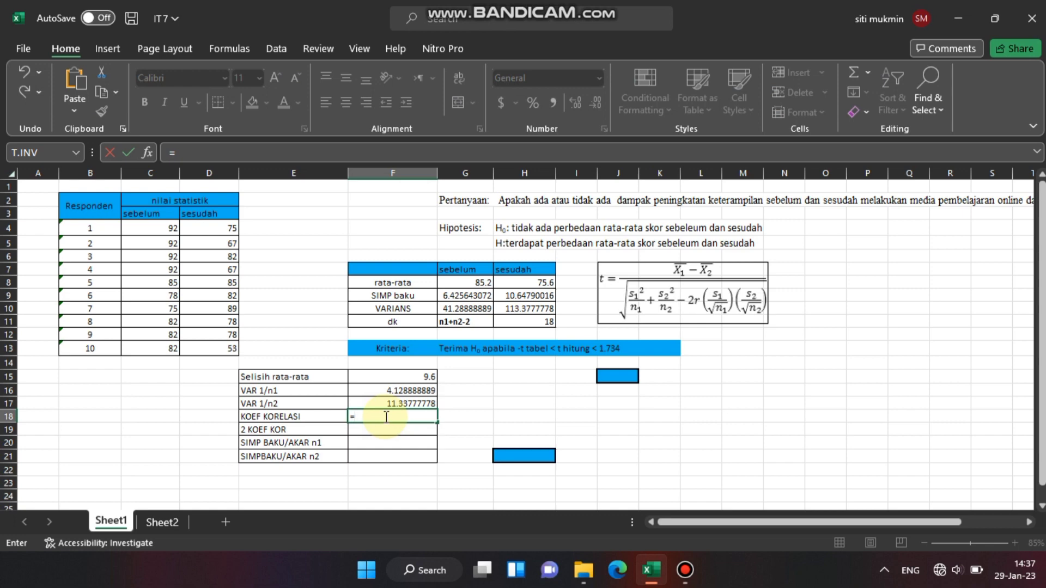
type("pe")
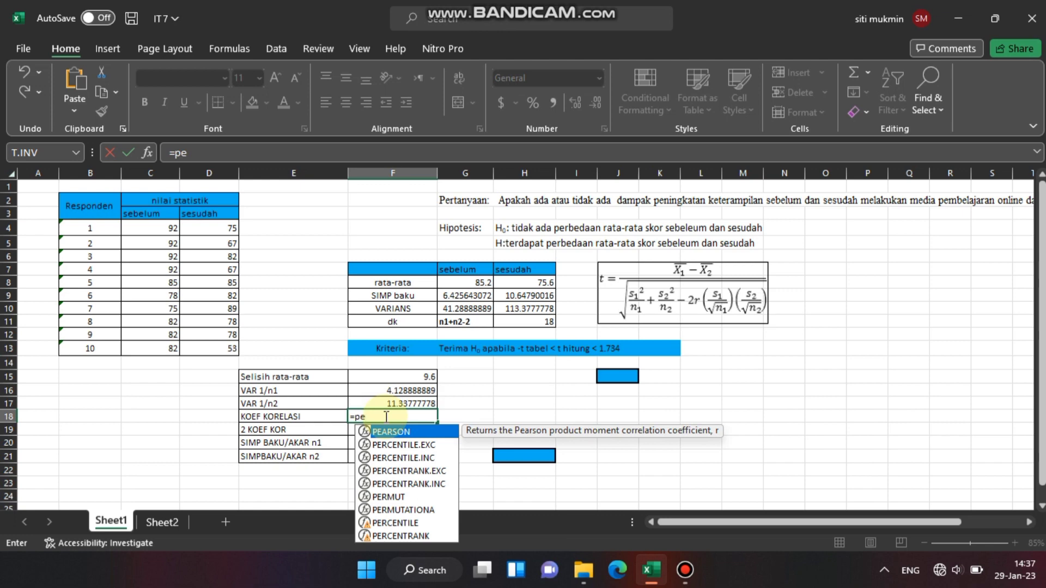
type("ars")
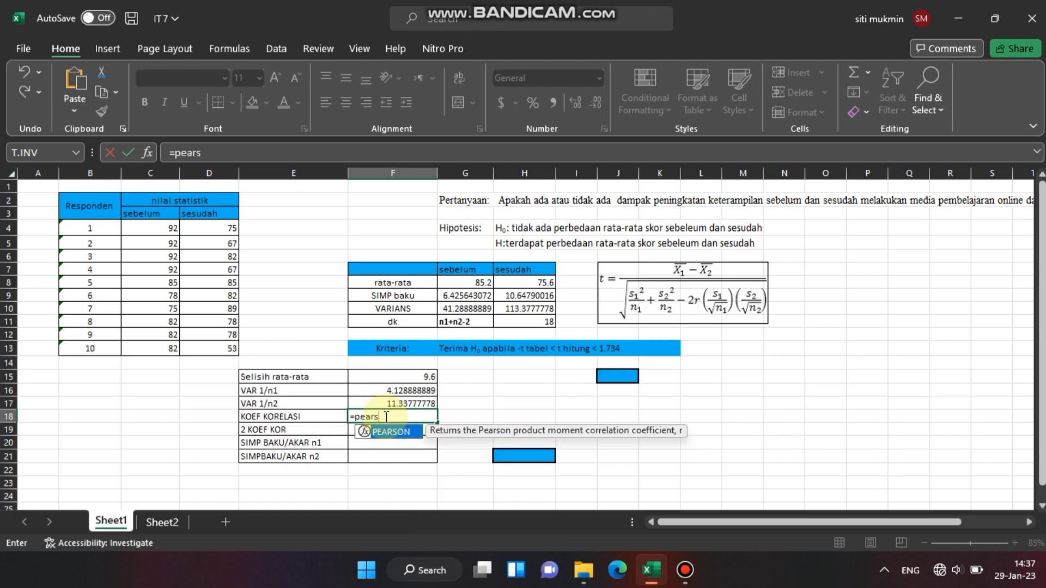
type("on(")
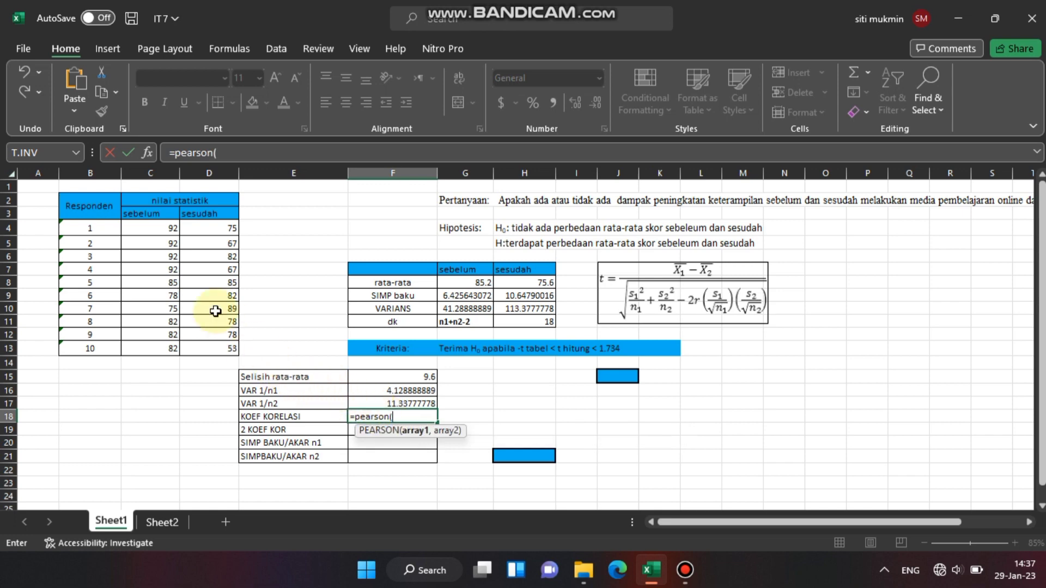
left_click_drag(178, 233, 164, 346)
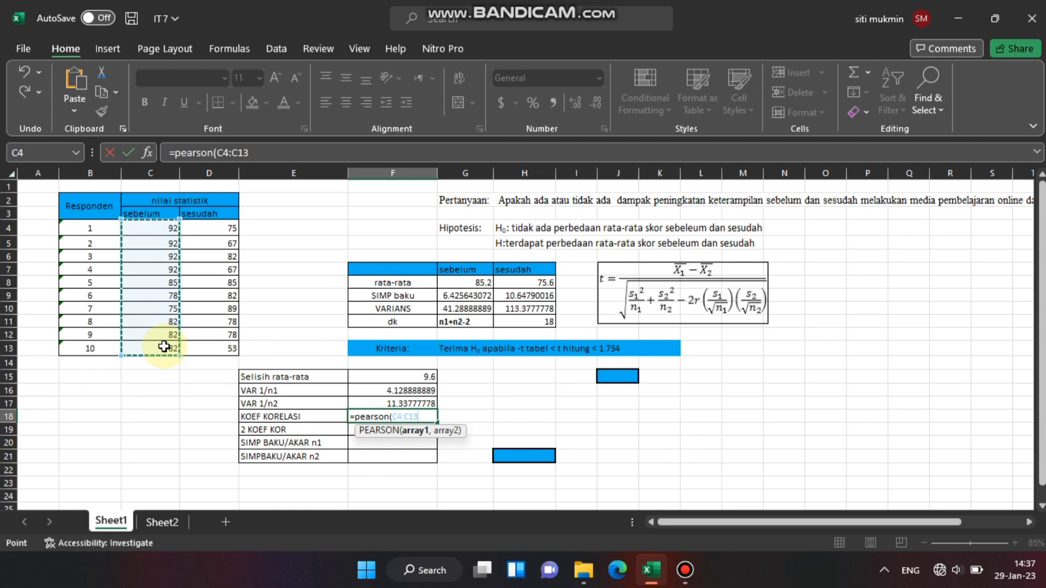
type(",")
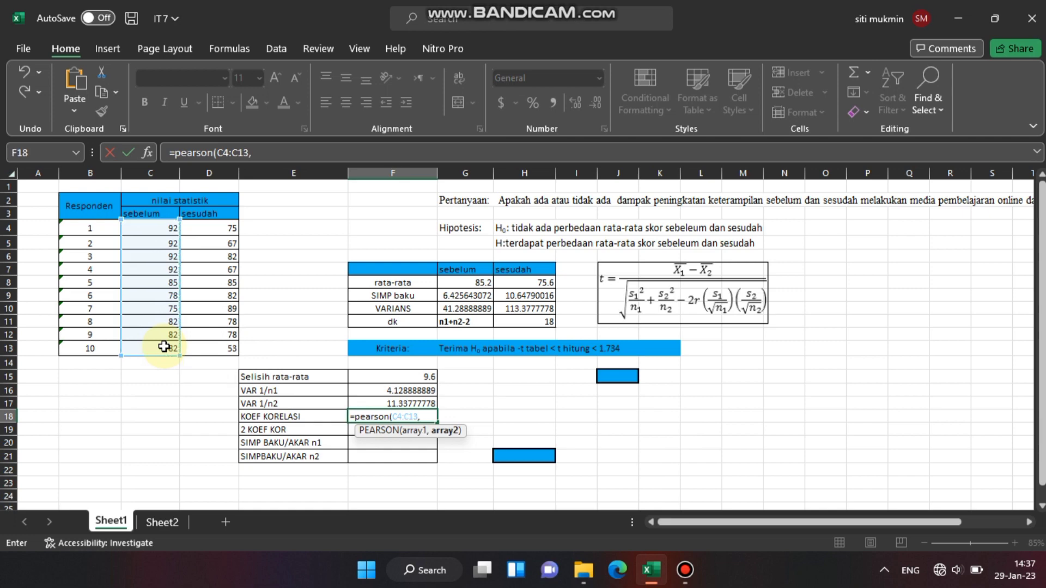
left_click_drag(206, 232, 205, 343)
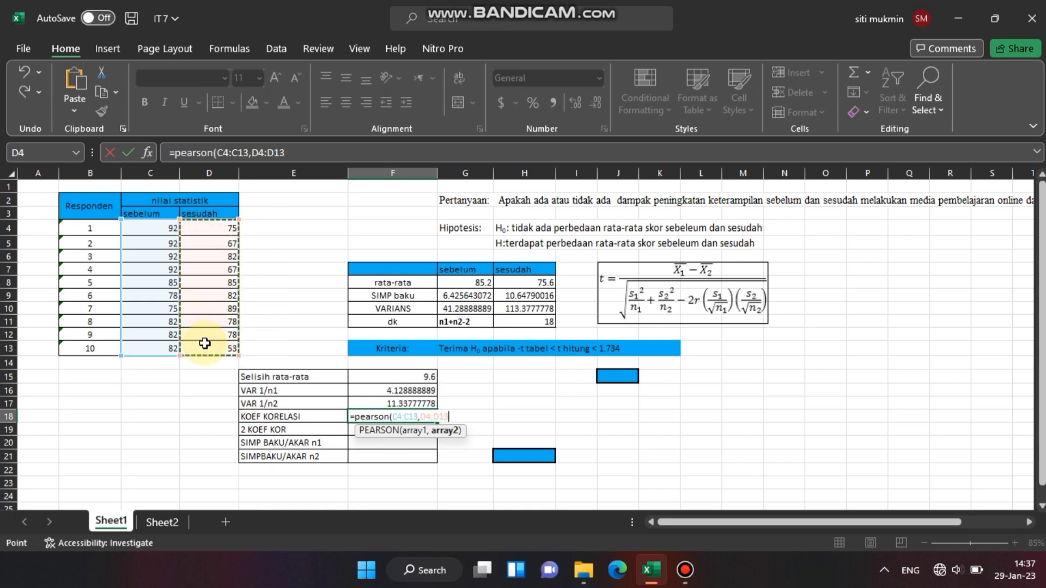
key("Return")
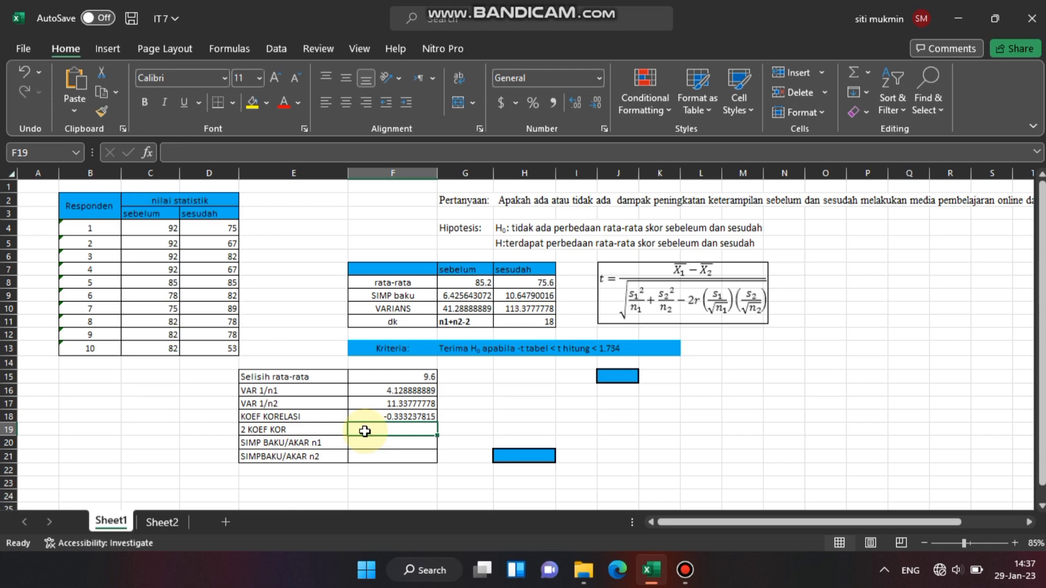
Calculate the 2 KOEF KOR value in F19 as 2*F18.
type("2")
key("BackSpace")
type("=")
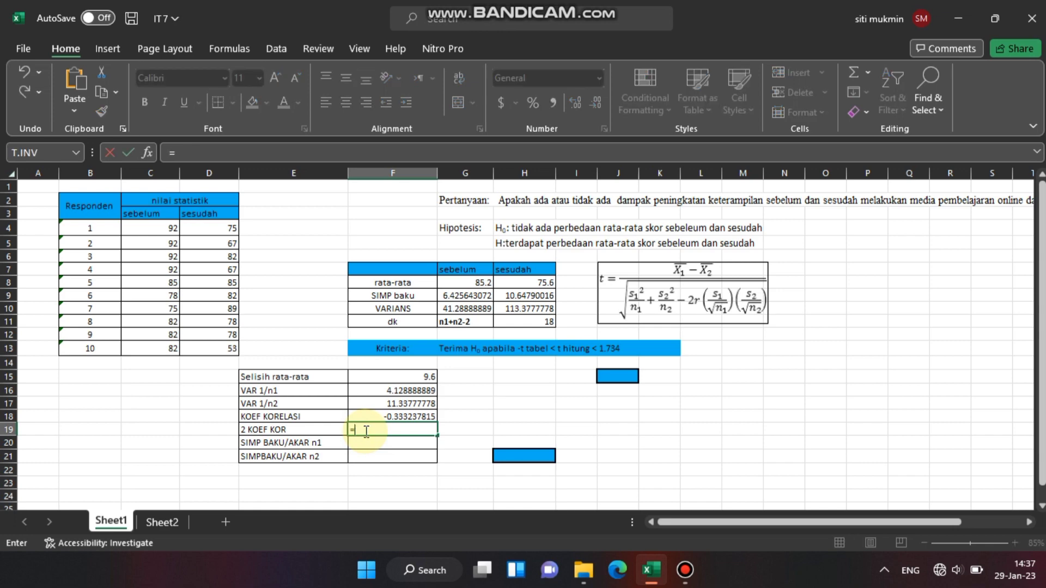
type("2*")
left_click(382, 416)
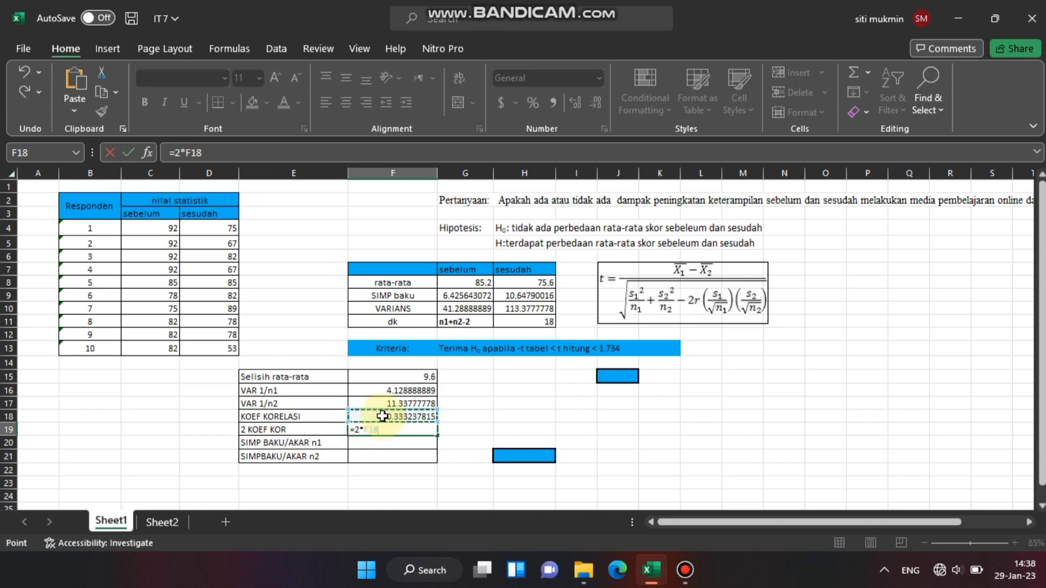
key("Return")
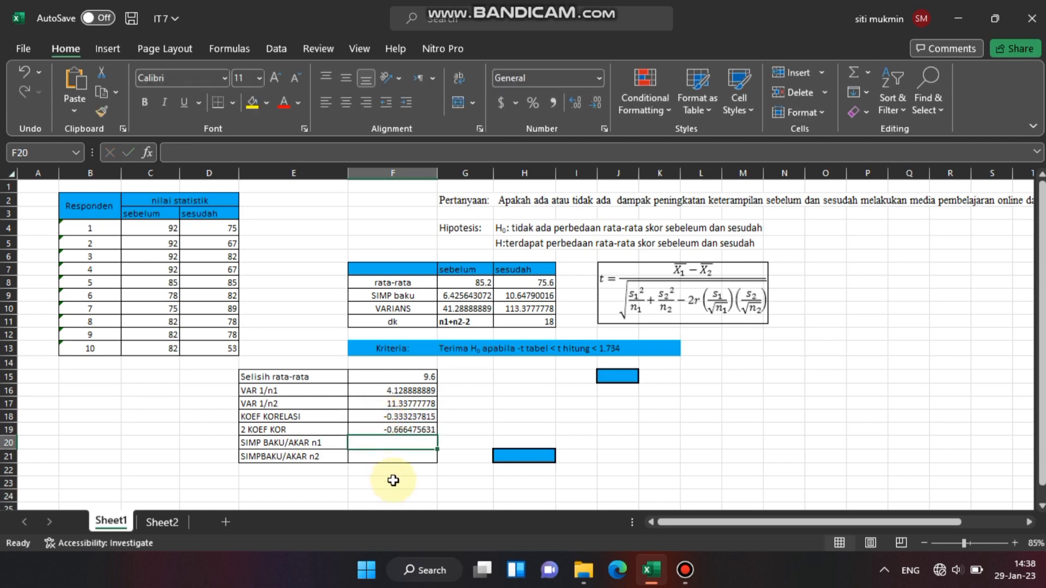
Enter =G9/(10)^0,5 for SIMP BAKU/AKAR n1 in F20 and accept the proposed correction =G9/(10)^05.
left_click(388, 445)
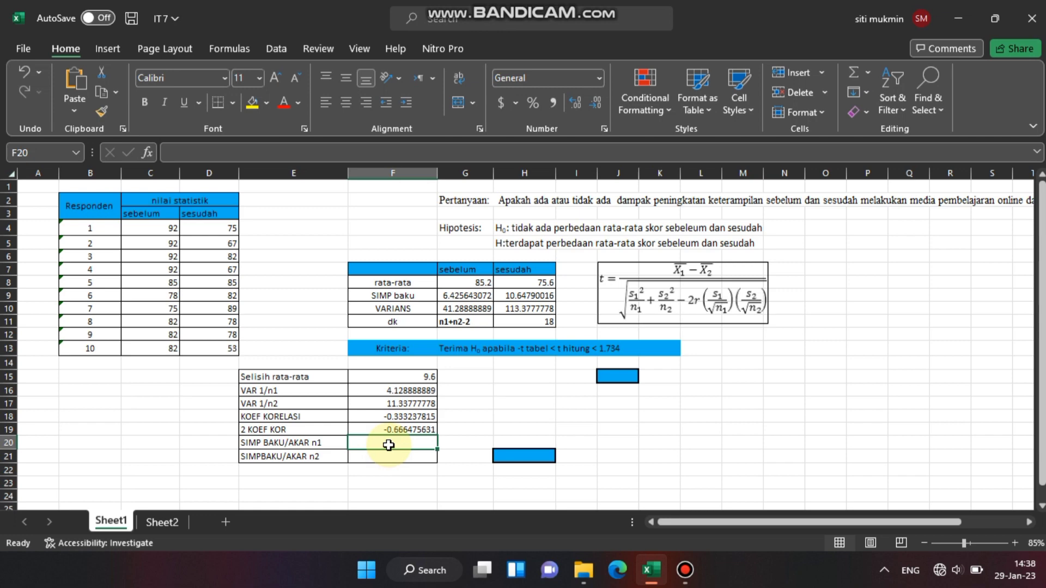
type("=")
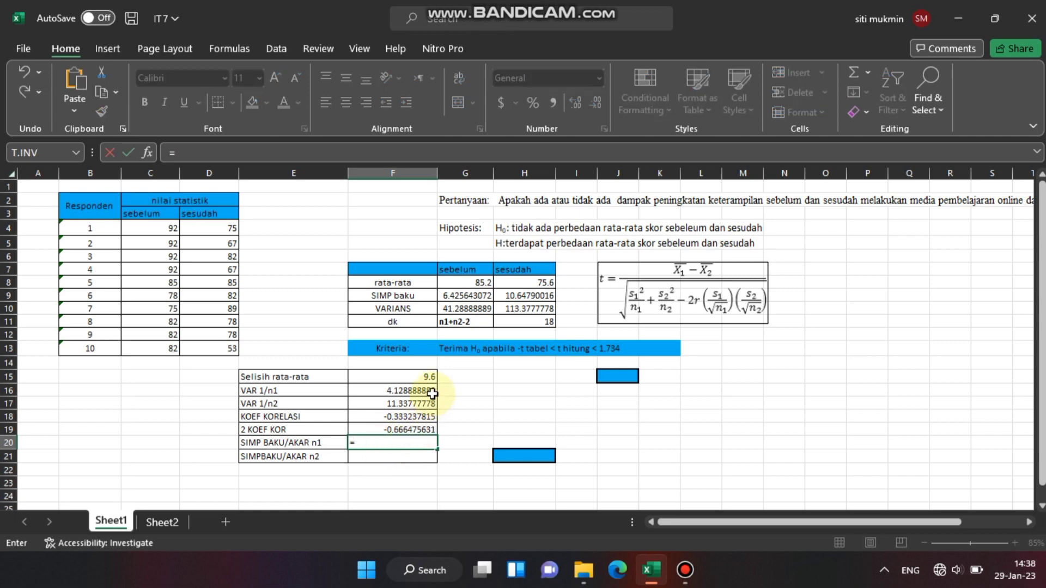
left_click(445, 300)
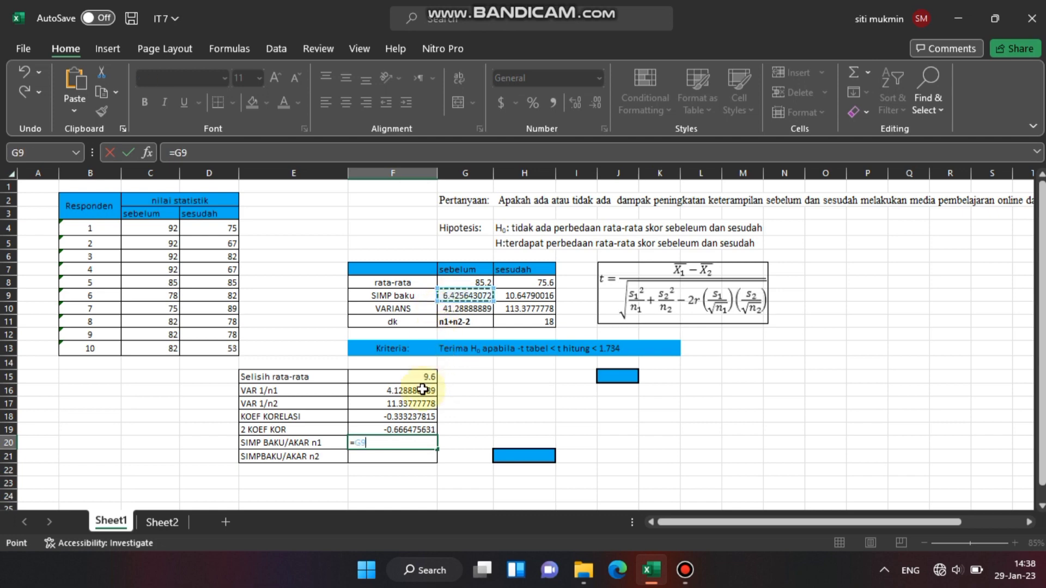
type("/(")
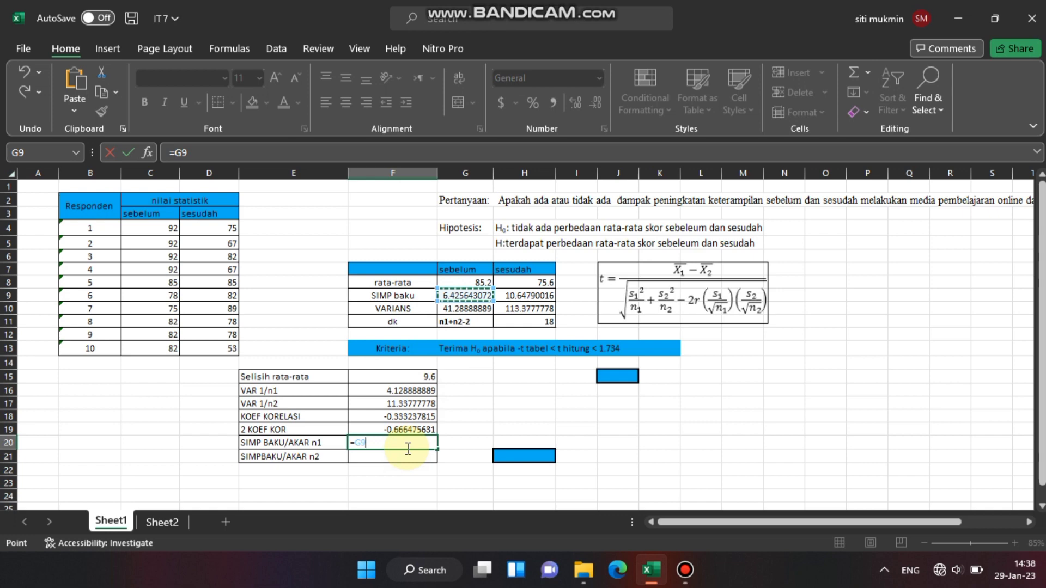
type("1")
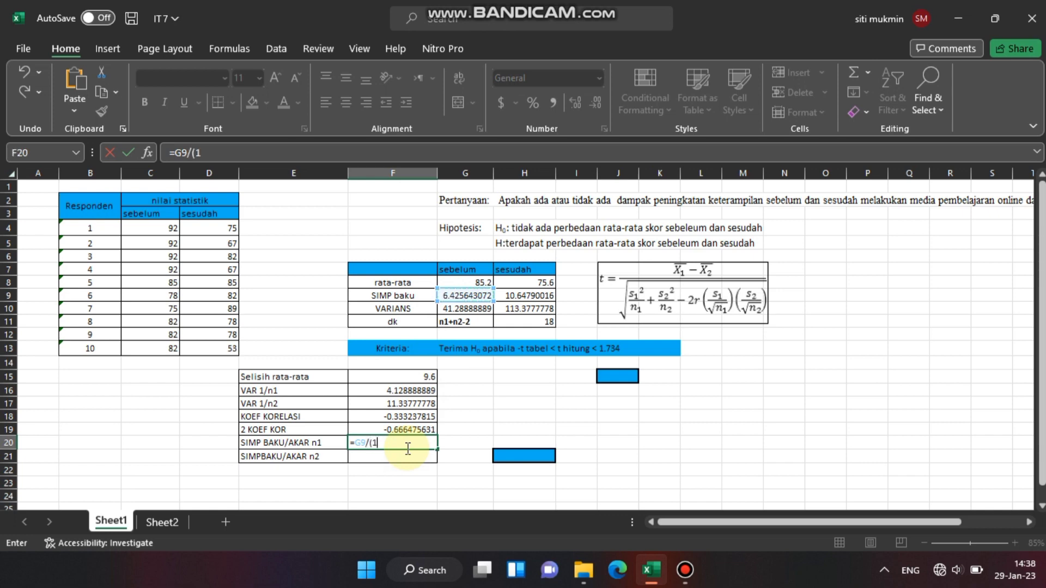
type("0)^0,5")
key("Return")
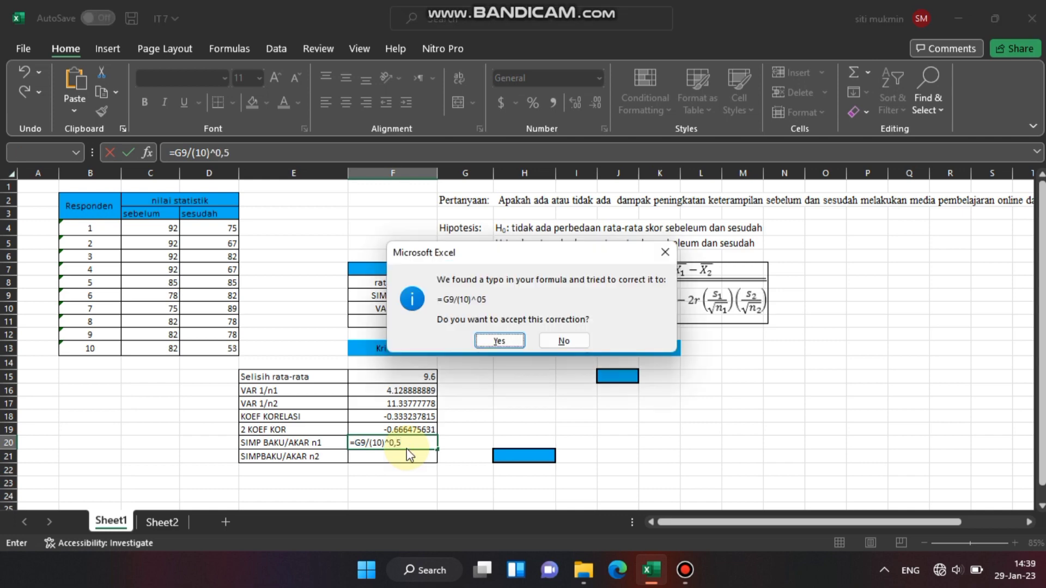
left_click(502, 342)
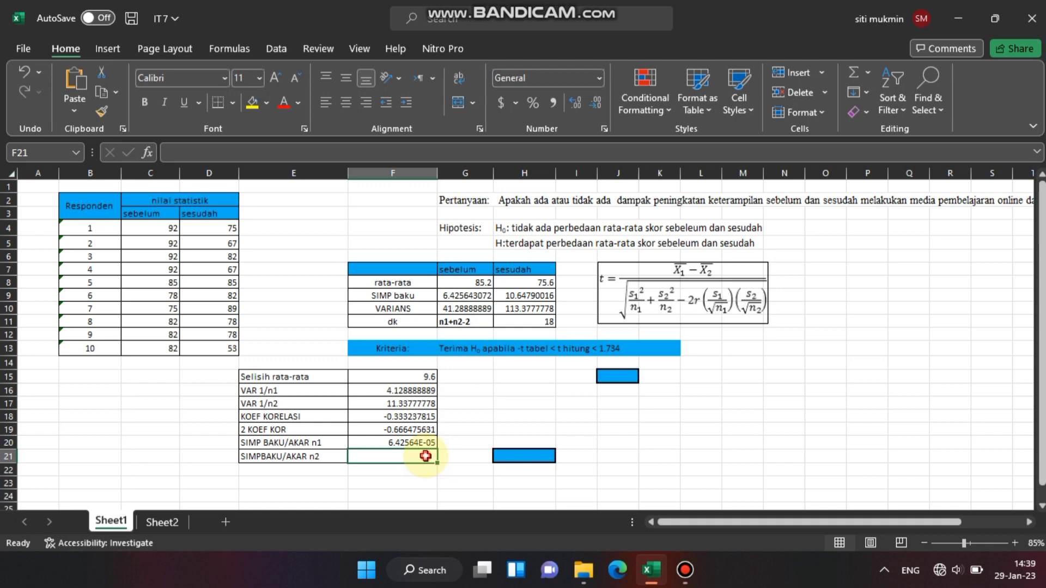
Enter =H9/(10)^0,5 for SIMPBAKU/AKAR n2 in F21 and accept the proposed correction =H9/(10)^05.
type("=")
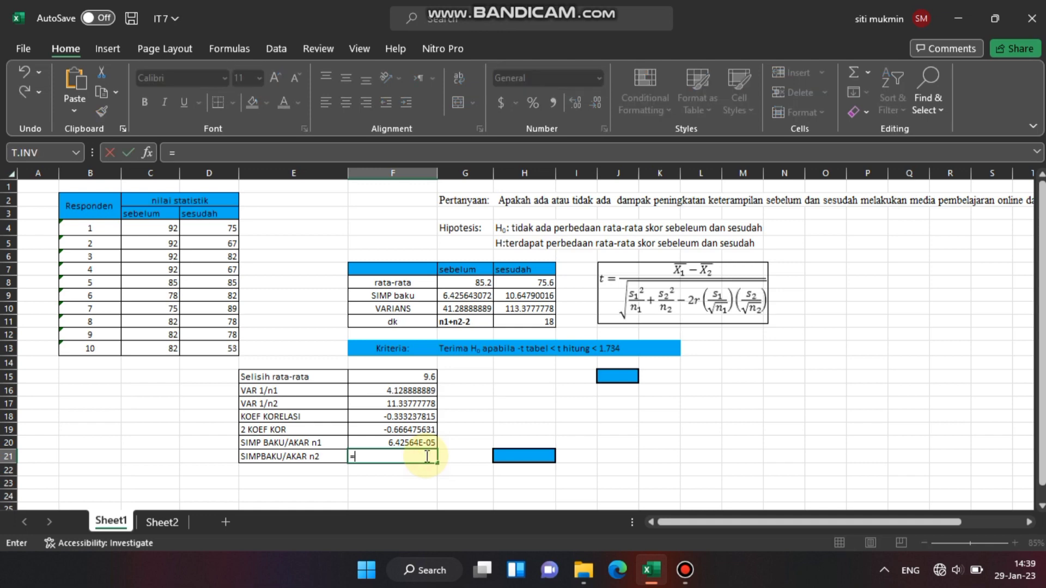
left_click(525, 299)
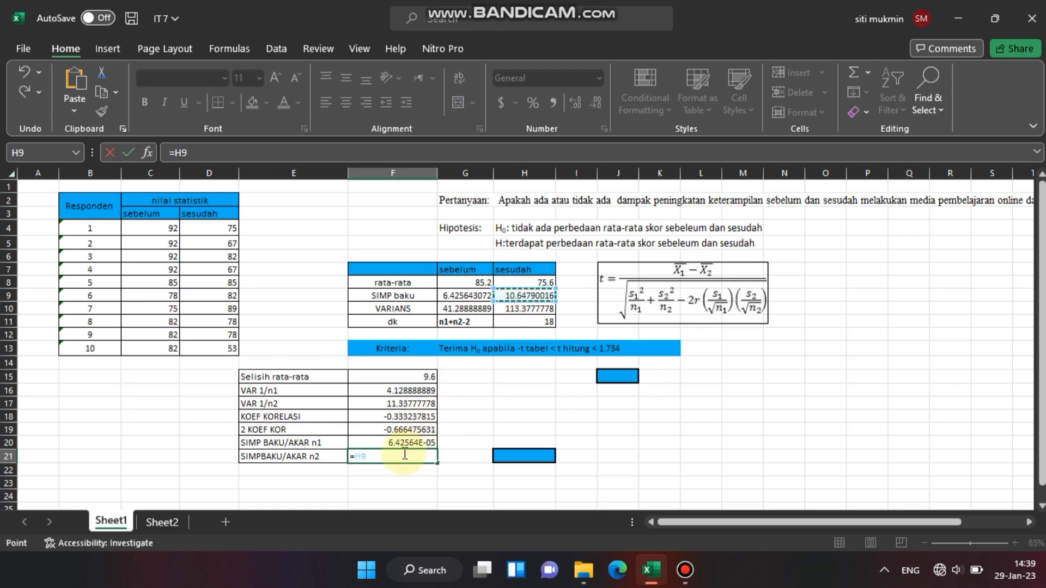
type("/(")
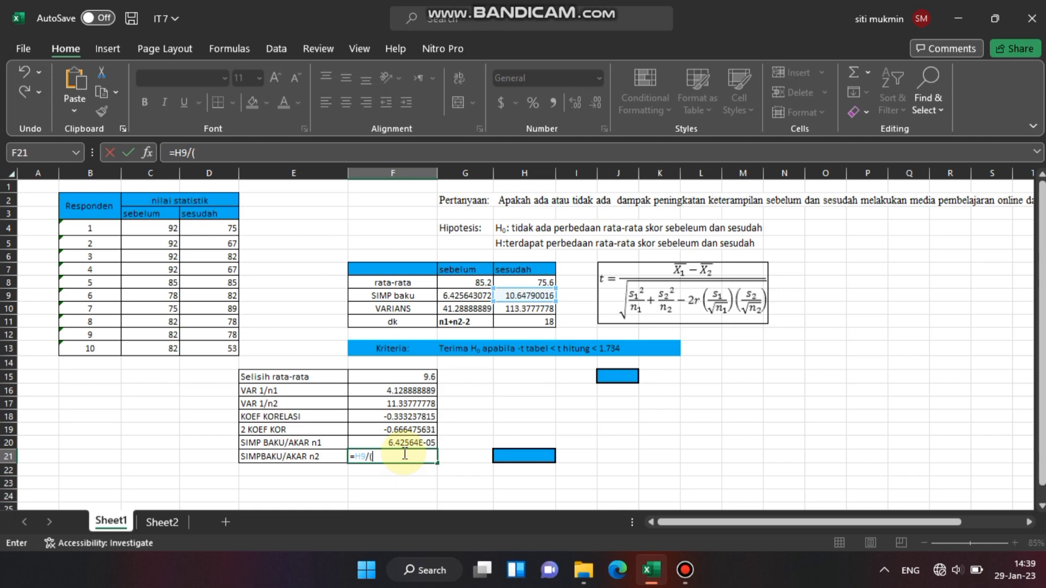
type("10)^0,5")
key("Return")
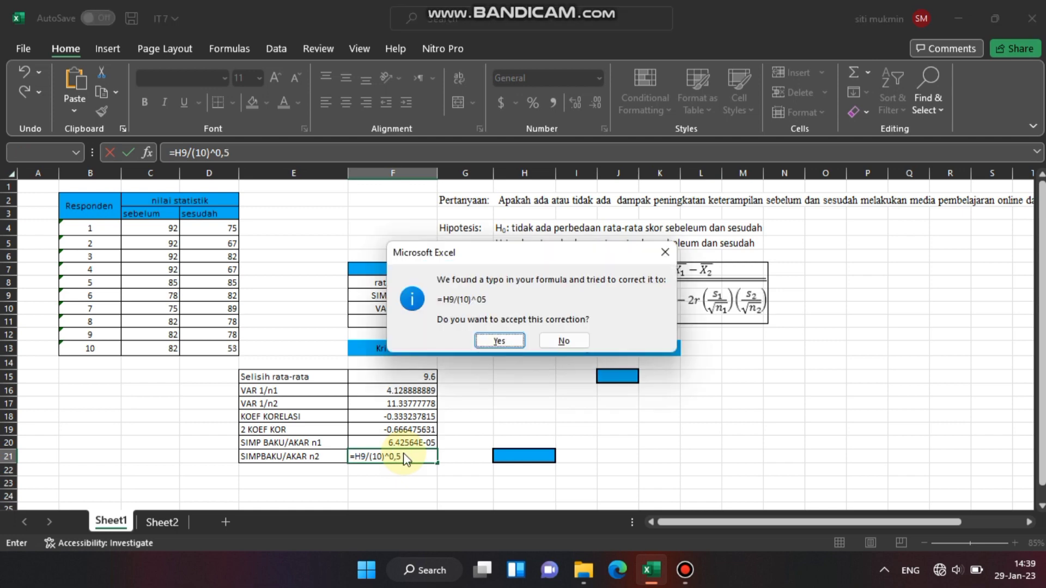
left_click(492, 335)
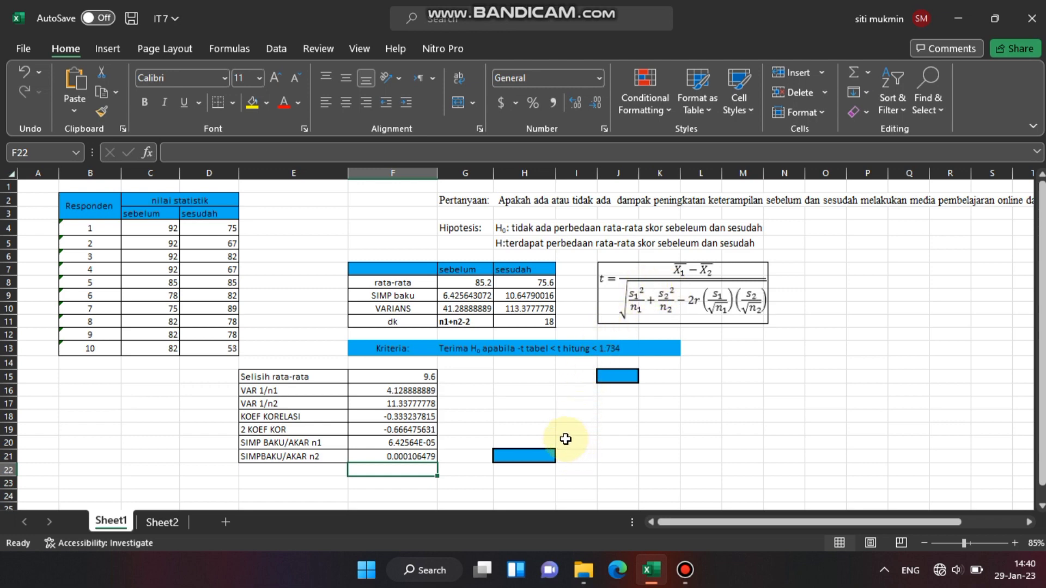
Add the VAR 1/n1 and VAR 1/n2 values in H15 with the formula =F16+F17.
left_click(513, 381)
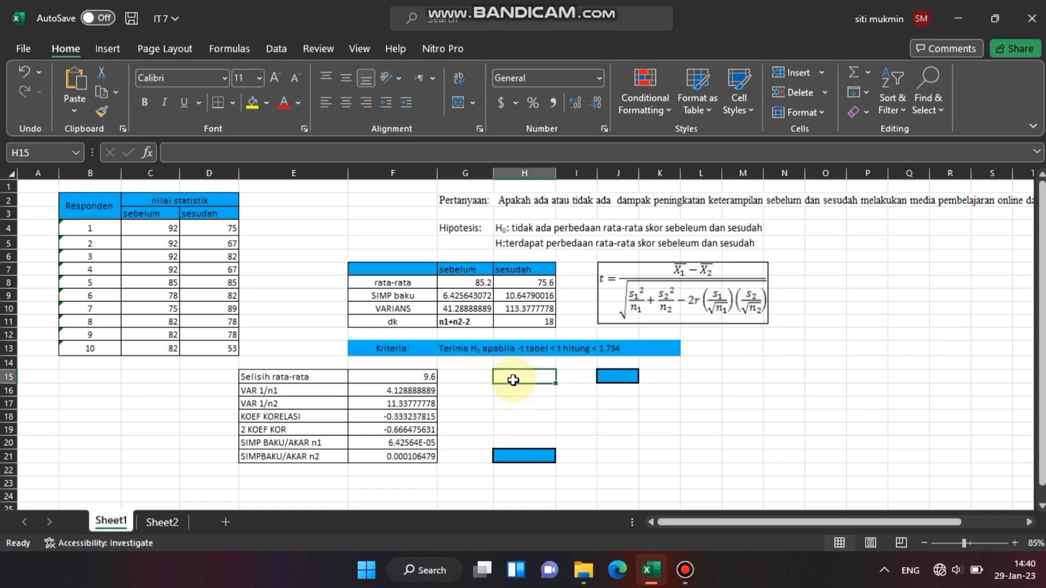
type("=")
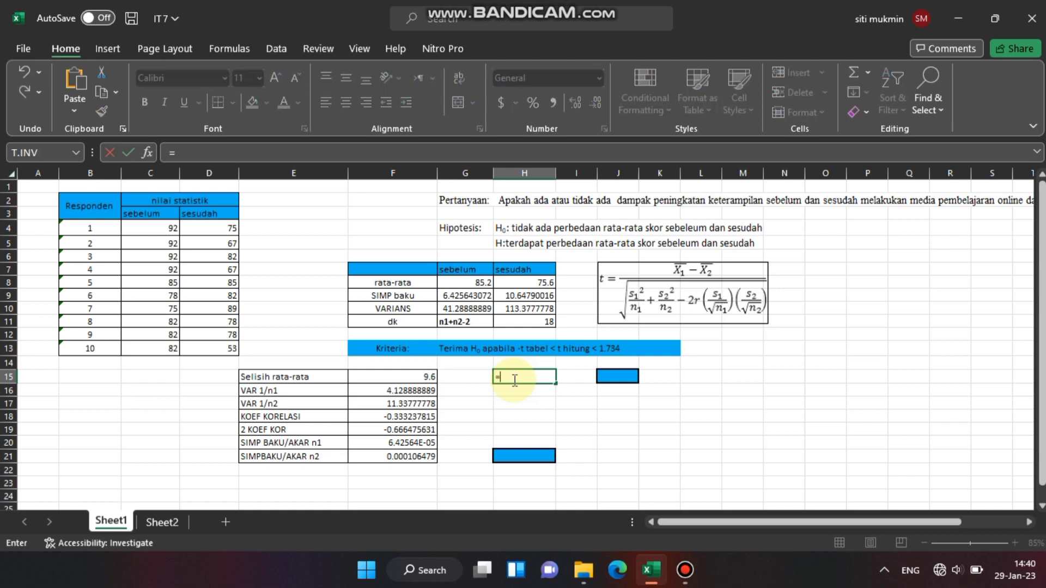
left_click(425, 395)
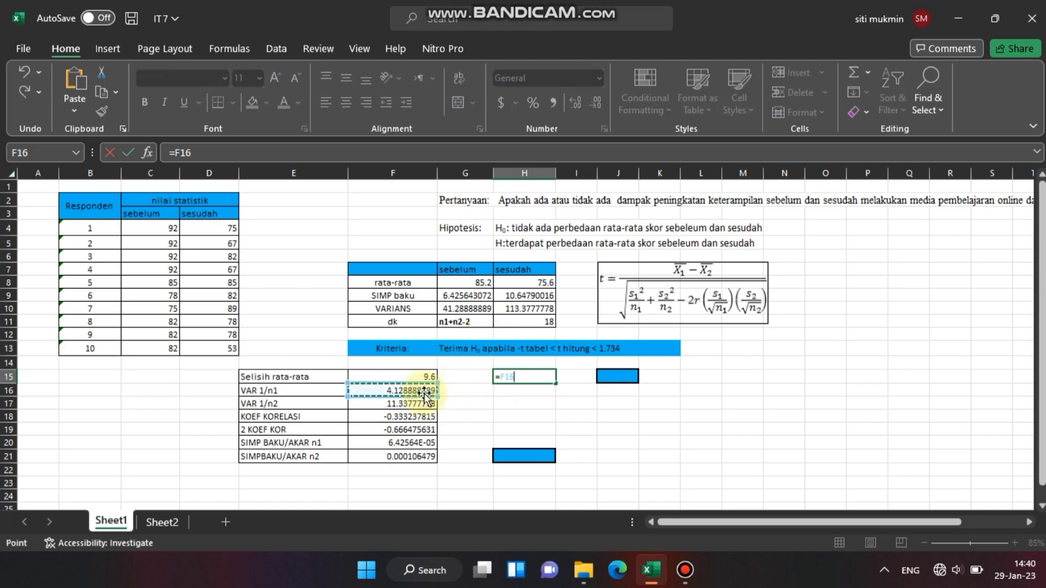
type("=")
key("BackSpace")
type("+")
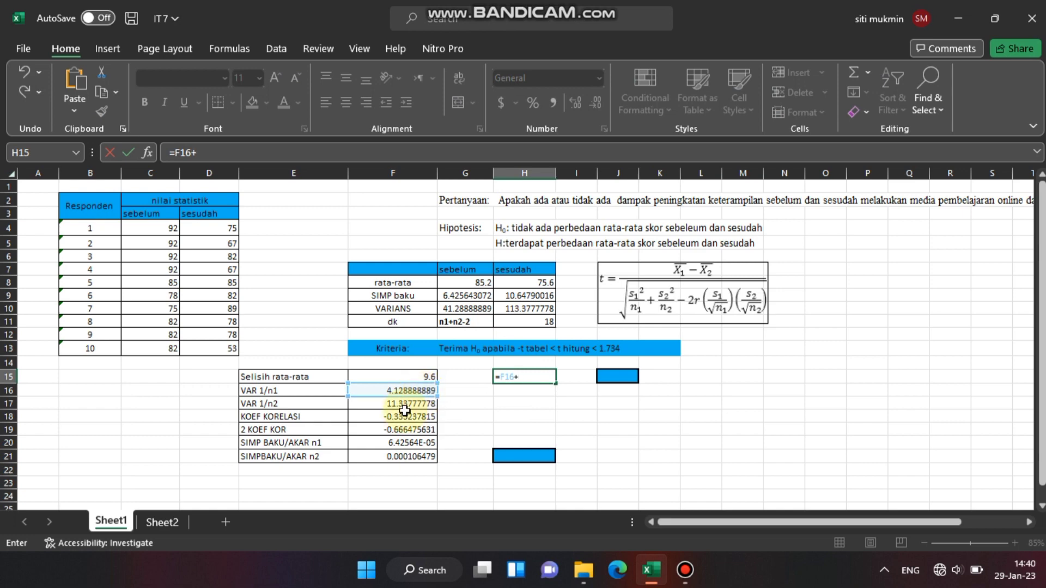
left_click(406, 415)
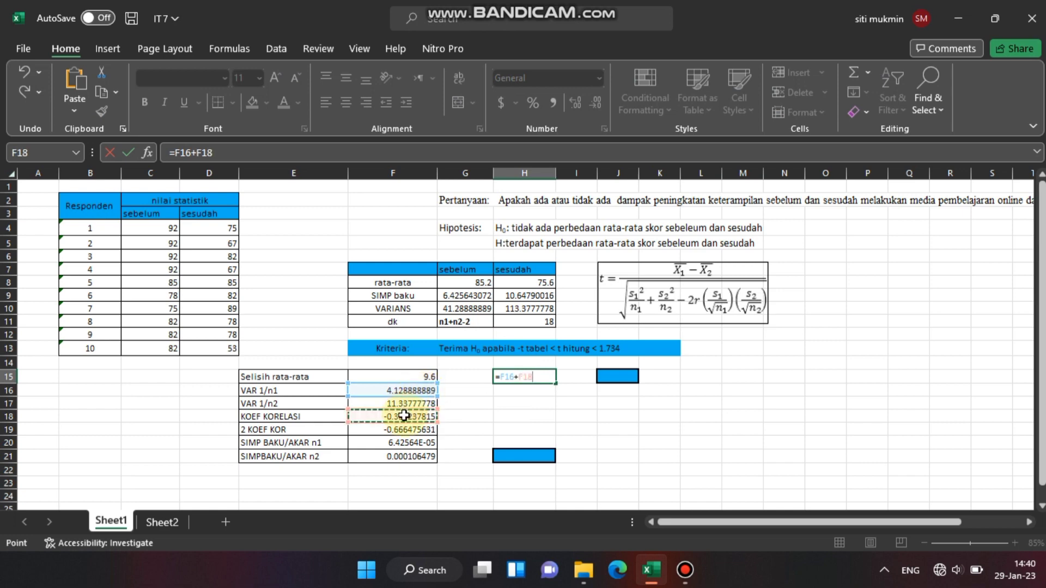
left_click(403, 416)
left_click(406, 404)
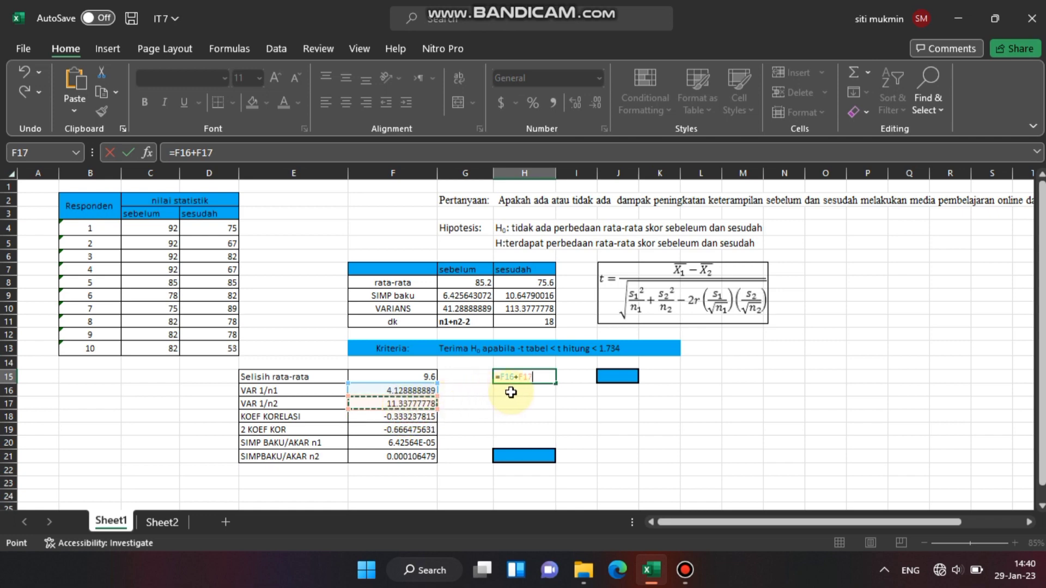
key("Return")
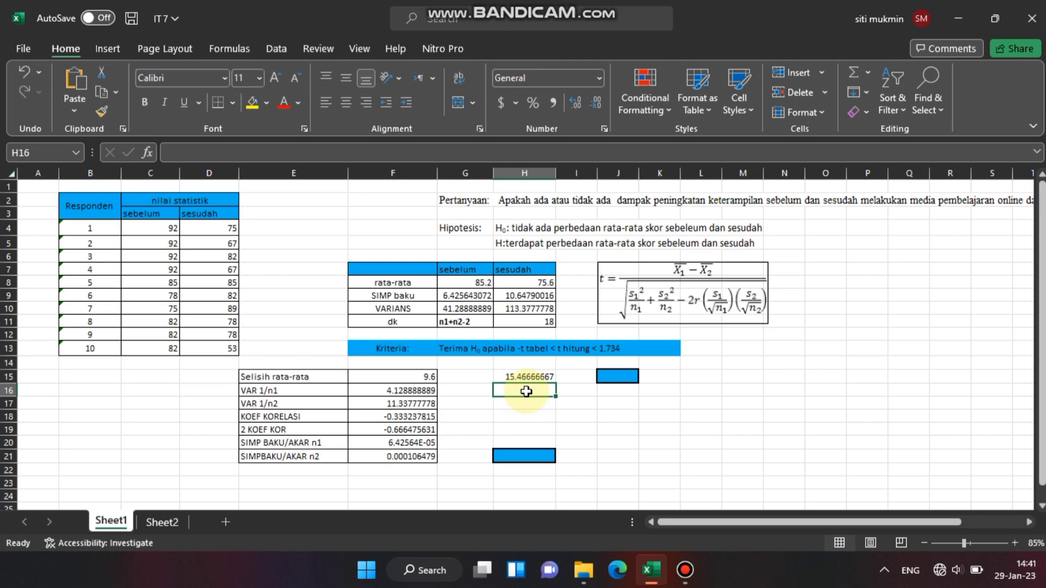
Multiply 2 KOEF KOR by both SIMP BAKU/AKAR values in H16 with the formula =F19*F20*F21.
type("=")
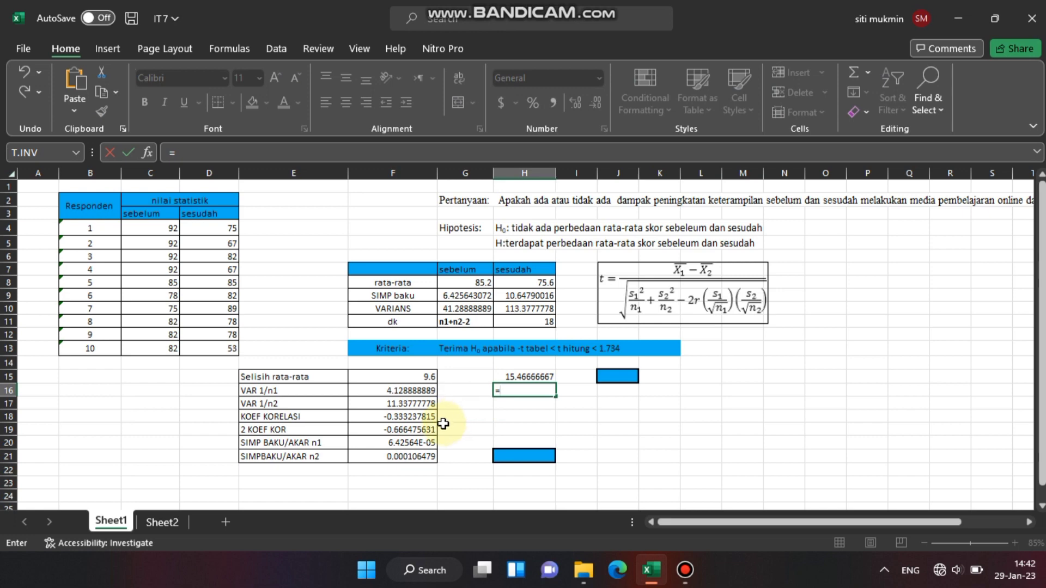
left_click(428, 429)
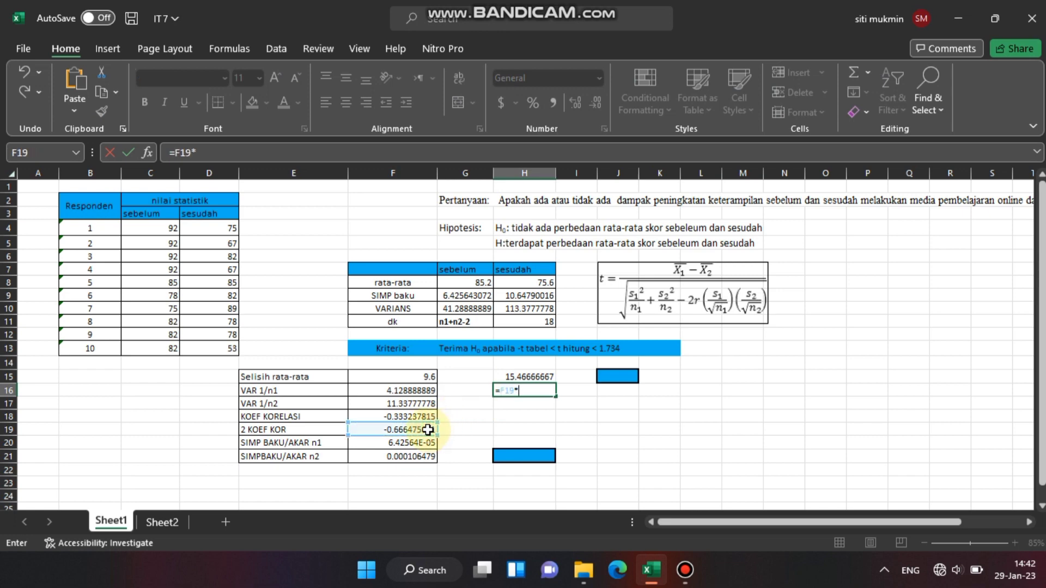
type("*")
left_click(424, 442)
type("*")
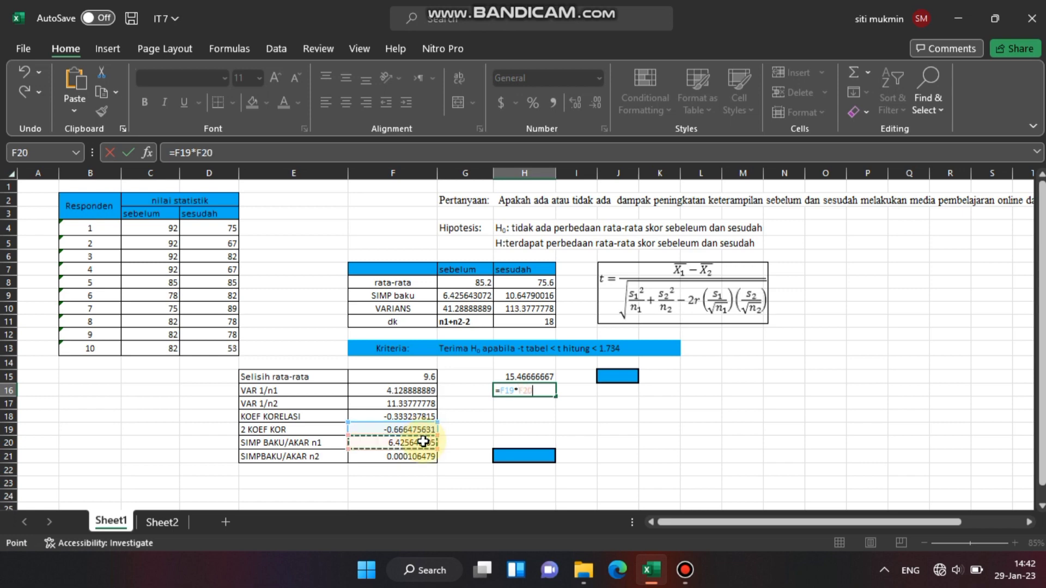
left_click(422, 455)
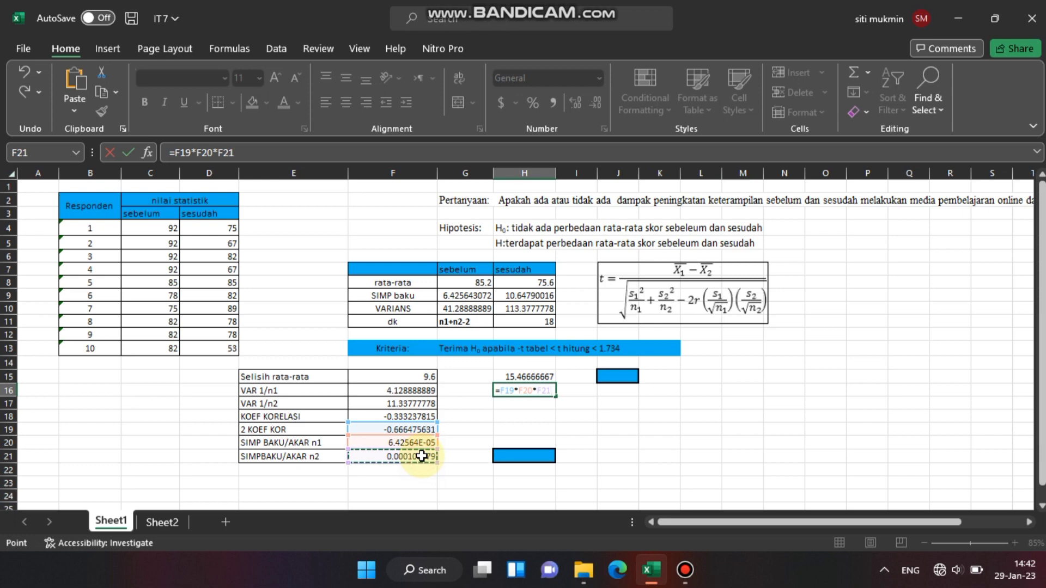
key("Return")
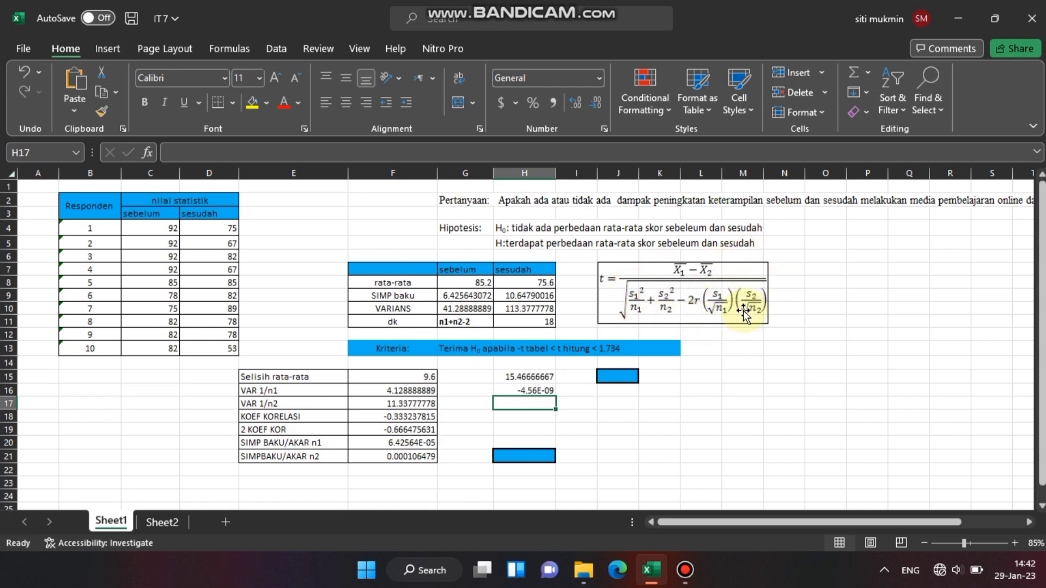
Subtract the correlation product from the variance sum in H18 with the formula =H15-H16.
left_click(523, 416)
type("=")
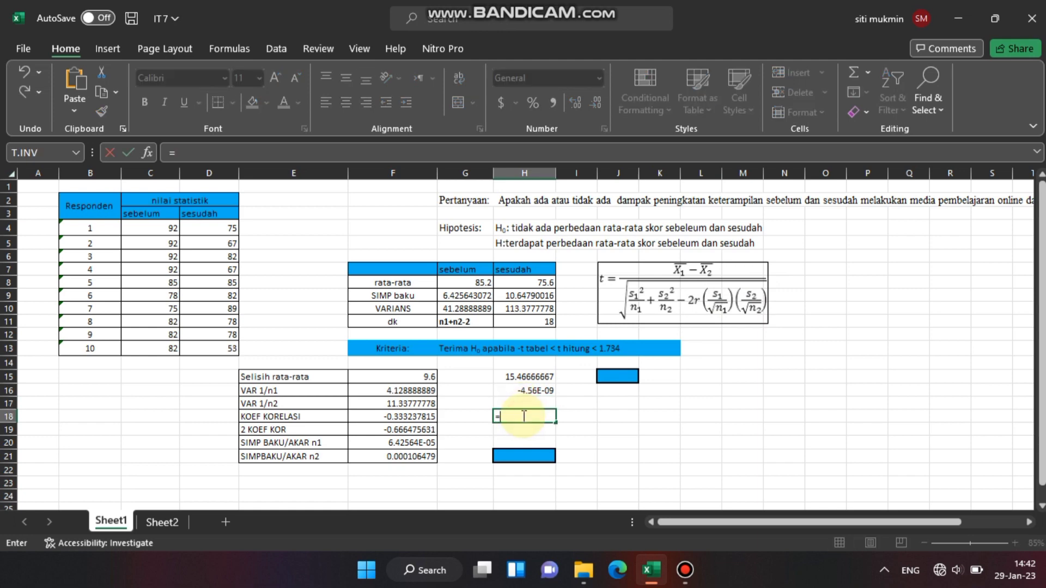
left_click(528, 377)
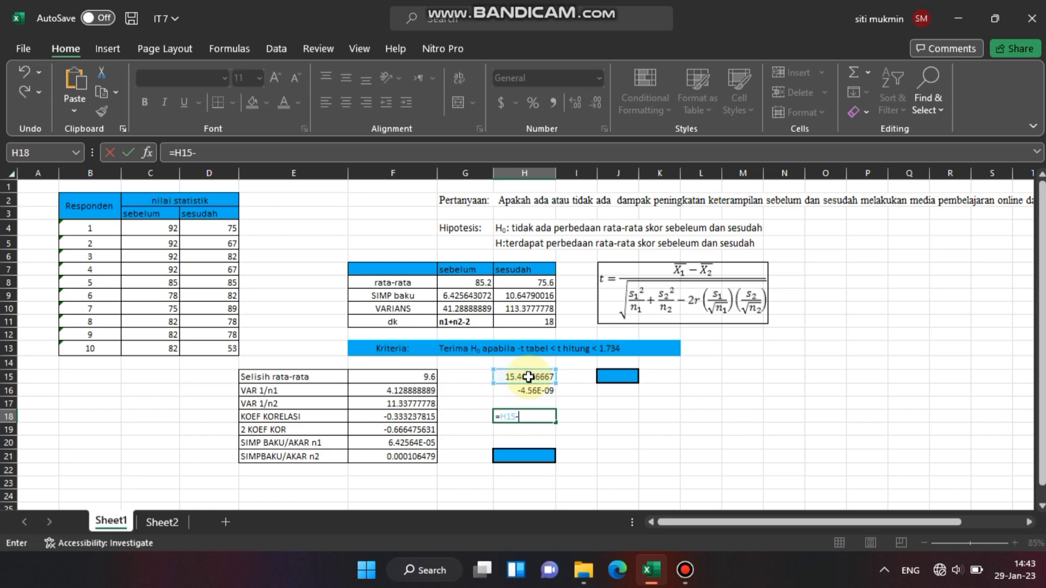
type("-")
left_click(533, 391)
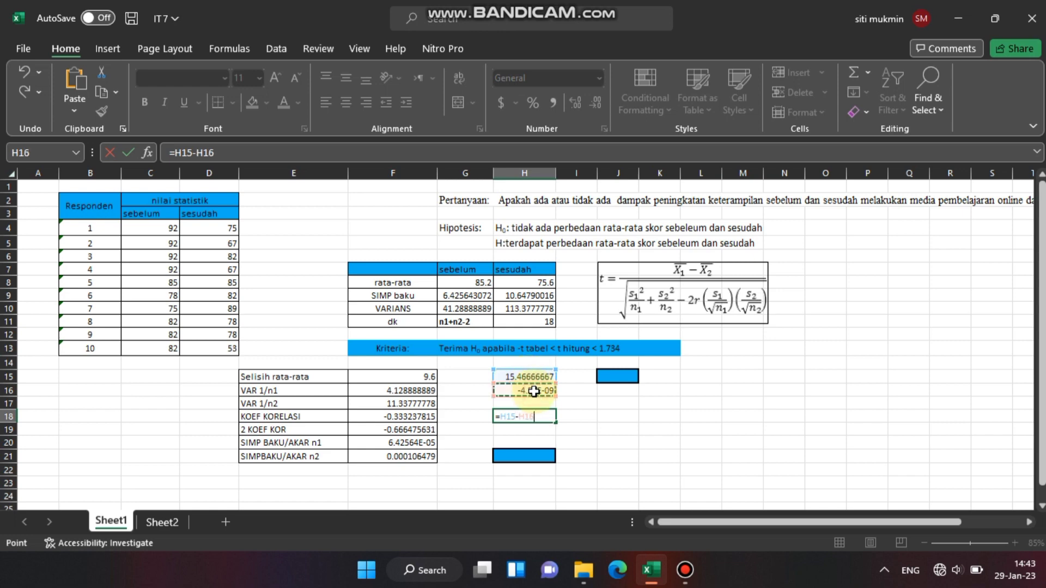
key("Return")
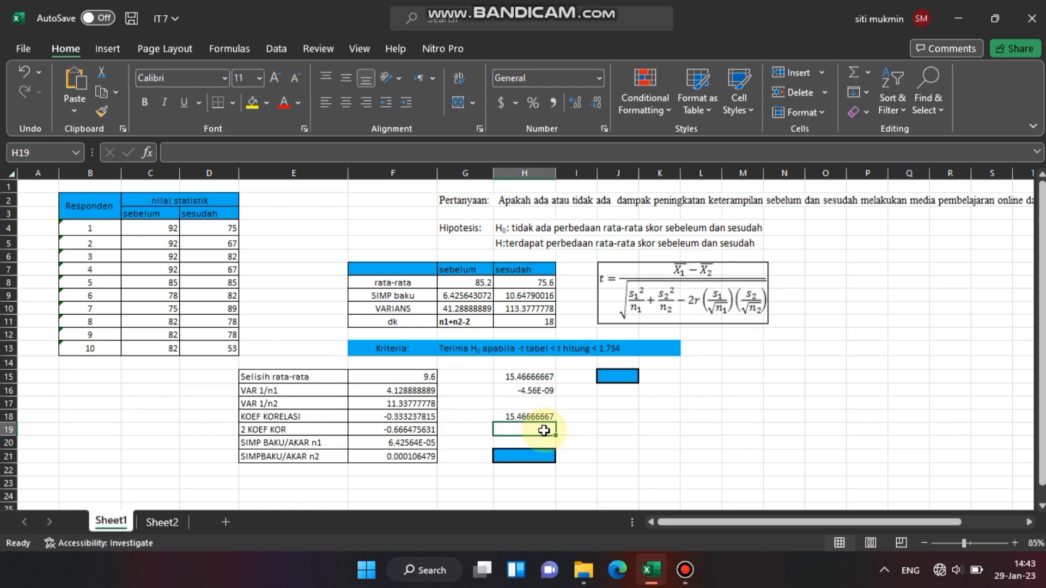
Enter =H18^0,05 in H19 for the denominator's root and accept the proposed correction =H18^005.
type("=")
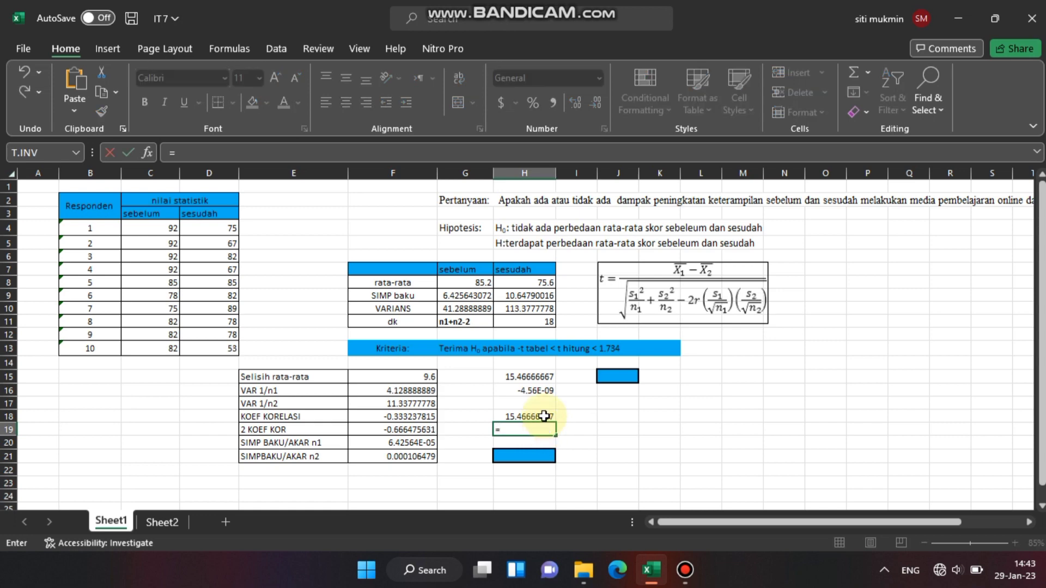
left_click(543, 416)
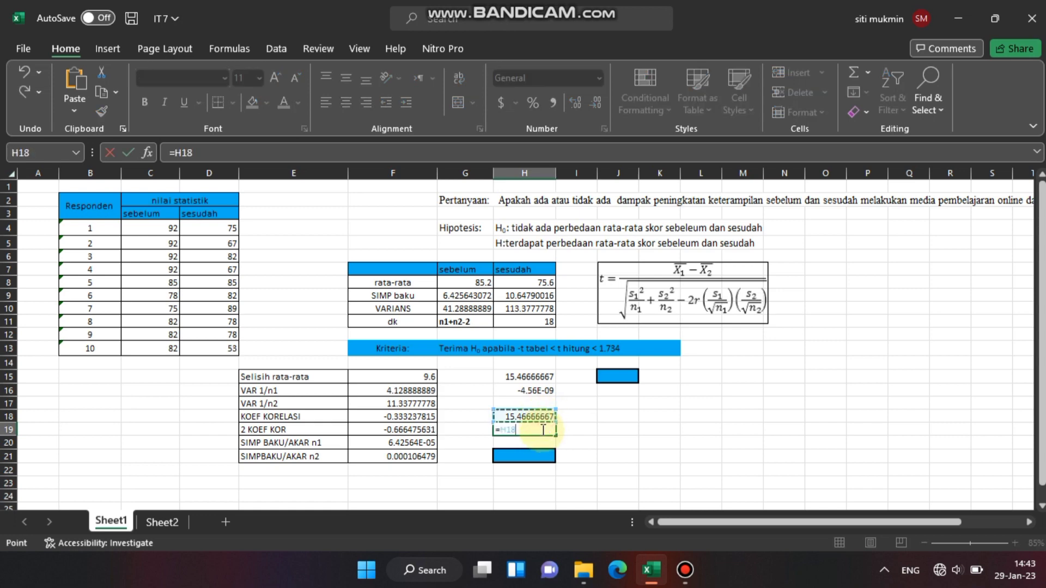
type("^0,05")
key("Return")
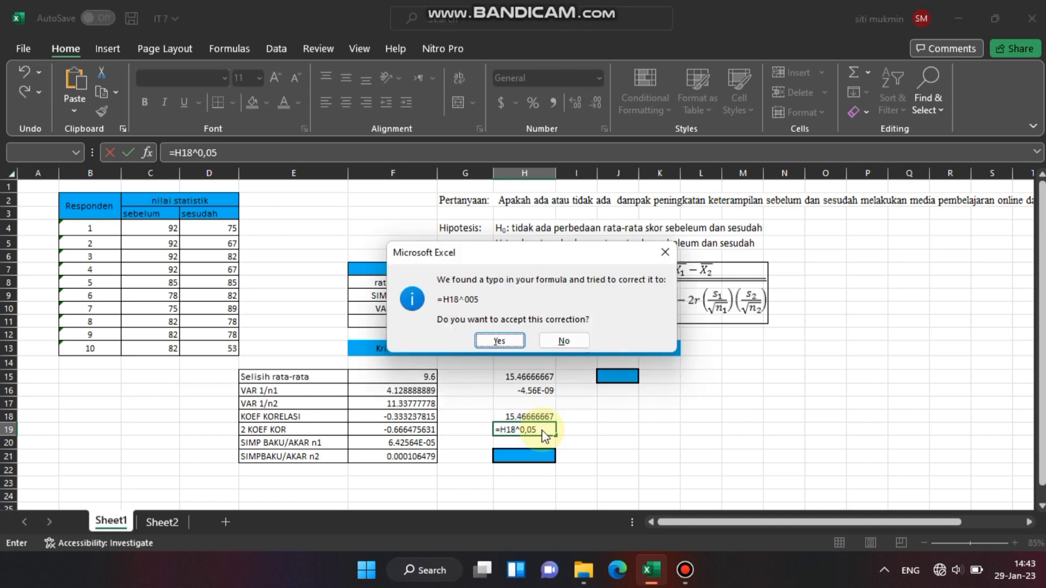
left_click(497, 341)
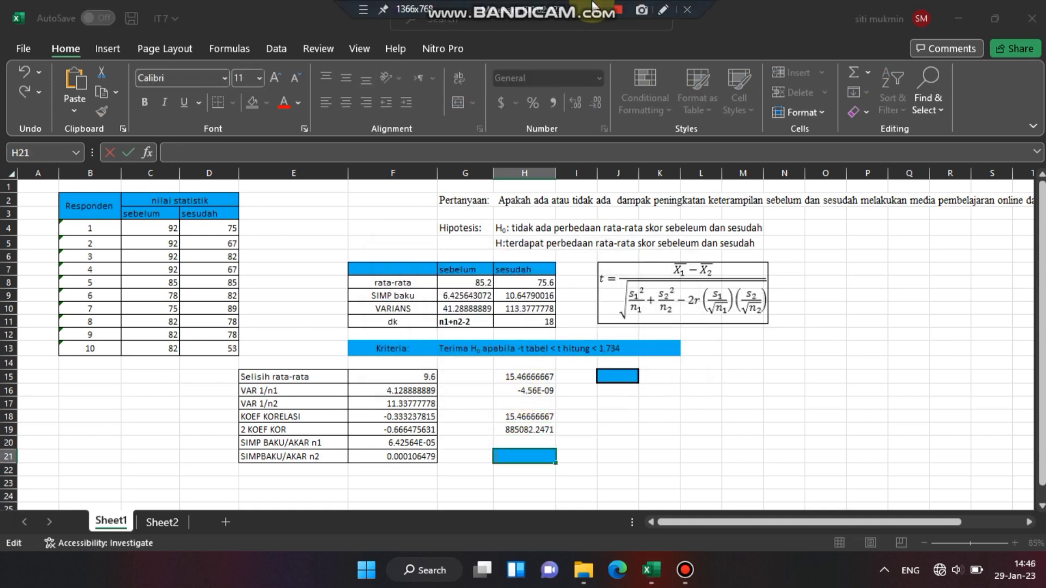
left_click(583, 38)
left_click(588, 3)
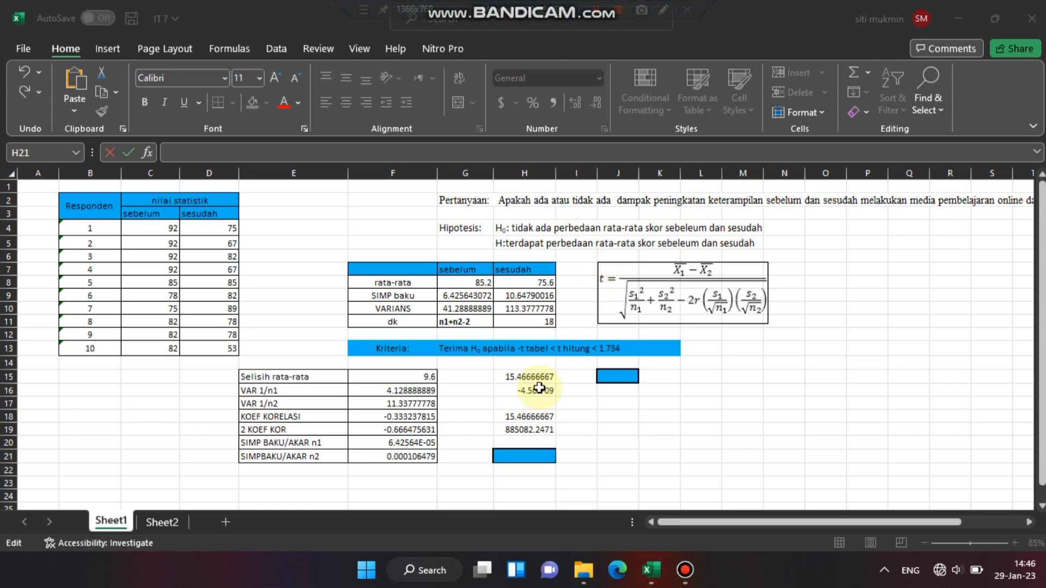
Calculate the t value in the blue cell H21 by dividing Selisih rata-rata by the denominator, =F15/H19.
left_click(527, 454)
type("=")
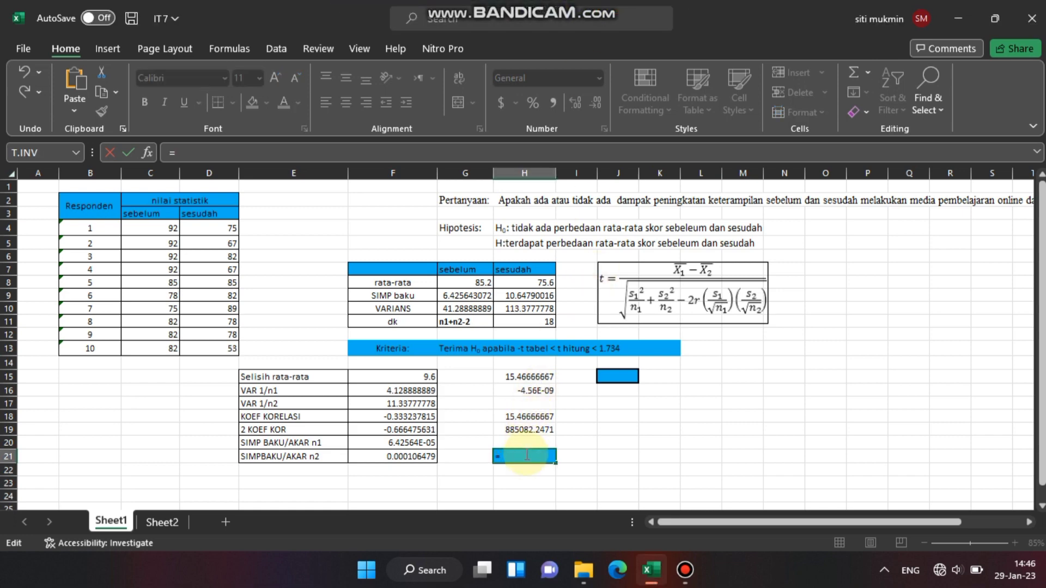
left_click(414, 381)
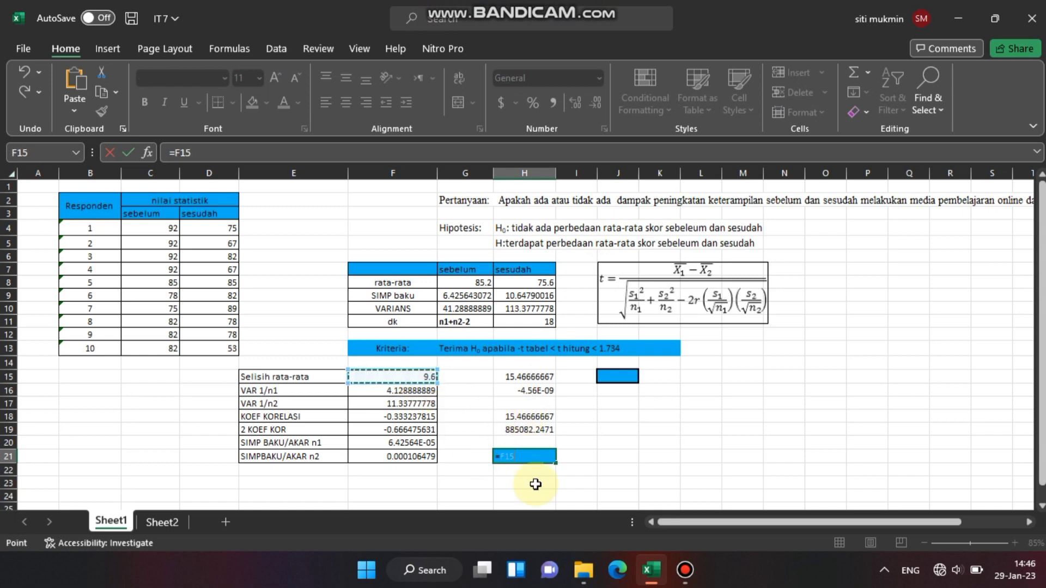
type("/")
left_click(533, 431)
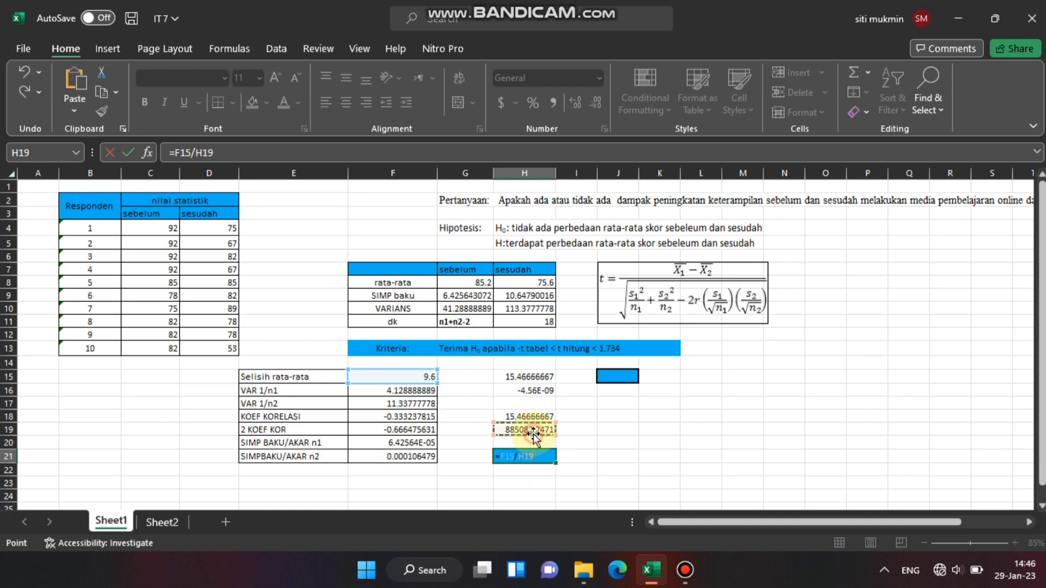
key("Return")
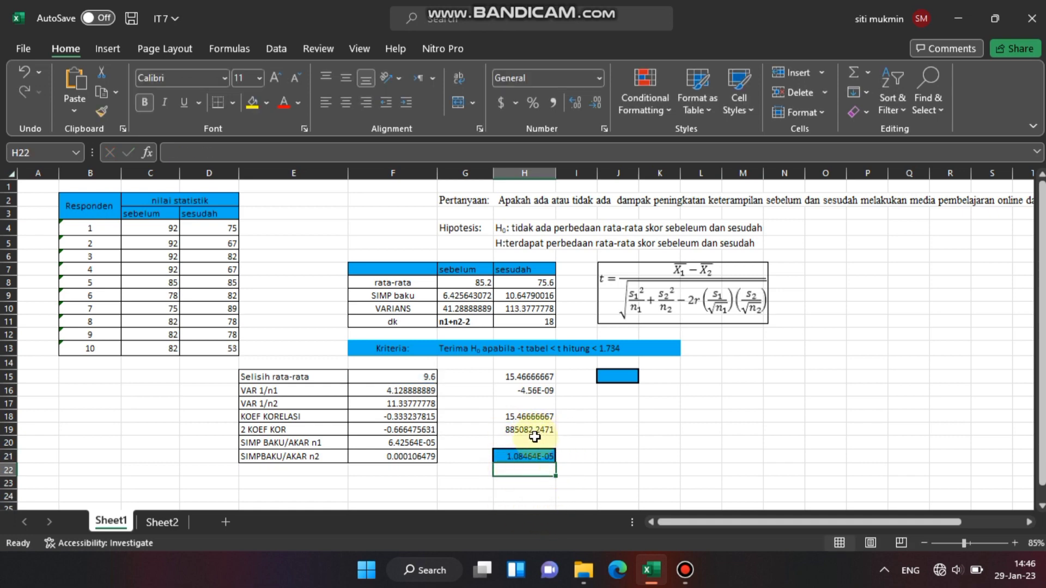
Insert the statistical function T.INV into the blue cell J15.
left_click(627, 377)
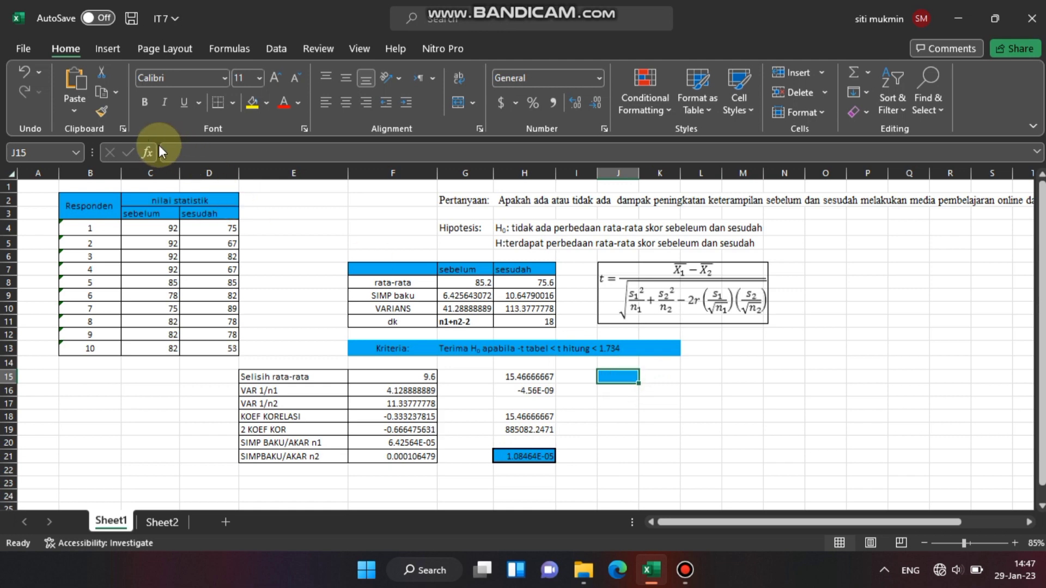
left_click(147, 153)
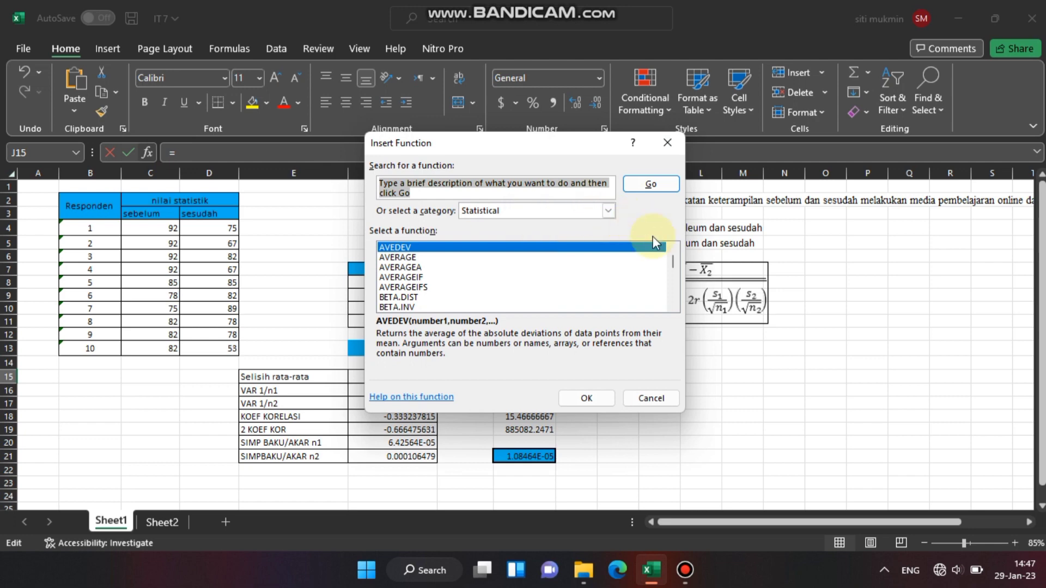
left_click(606, 211)
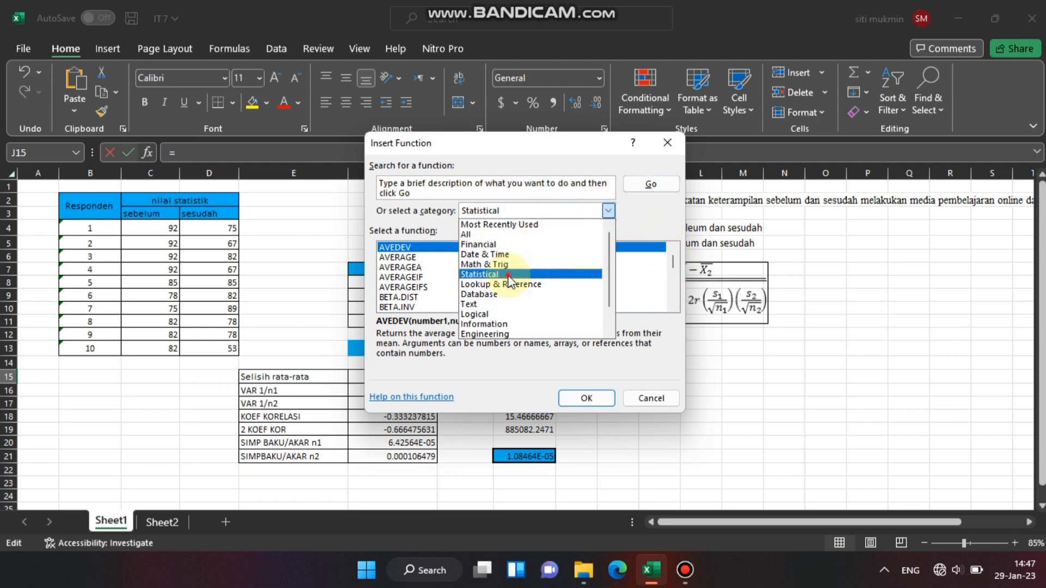
left_click(632, 271)
left_click_drag(675, 263, 393, 256)
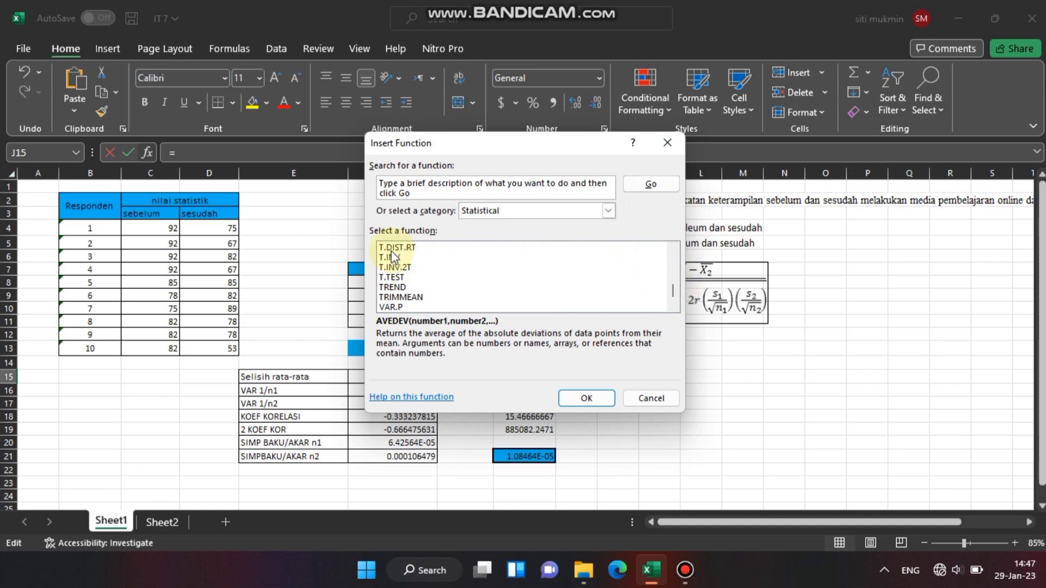
left_click(393, 256)
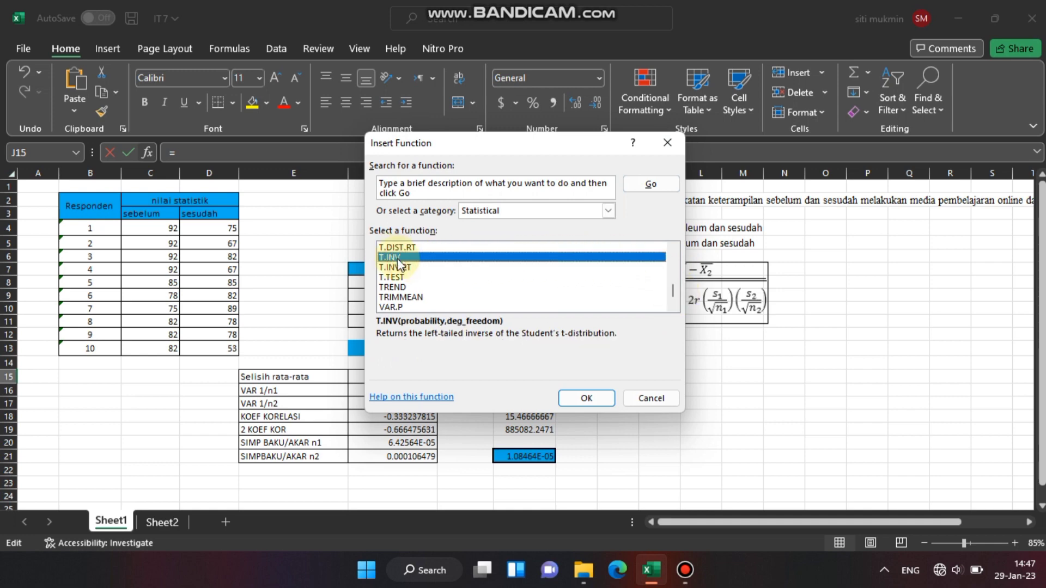
left_click(584, 398)
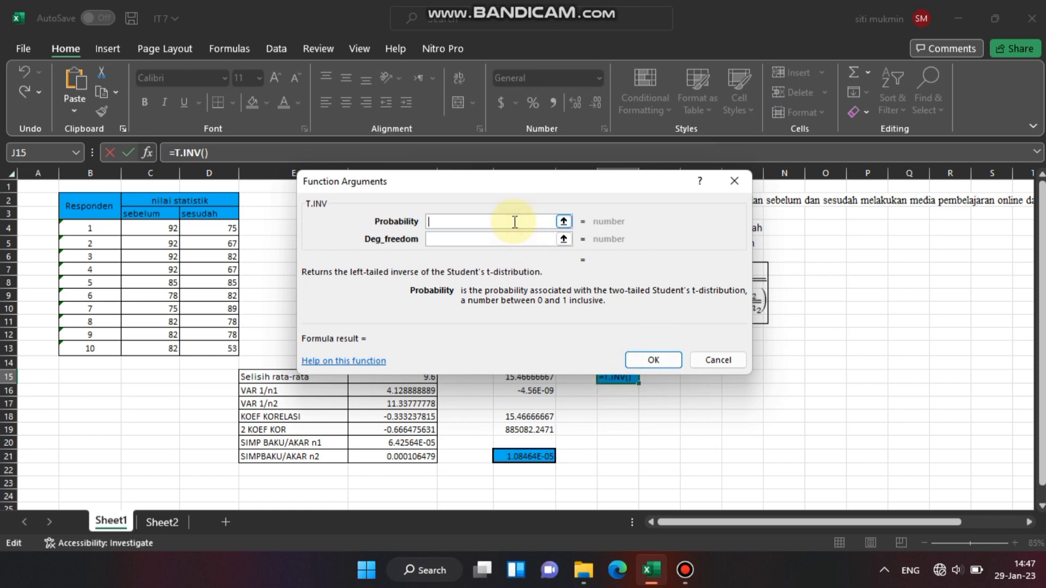
Set the probability argument of T.INV to 0.05.
type("005")
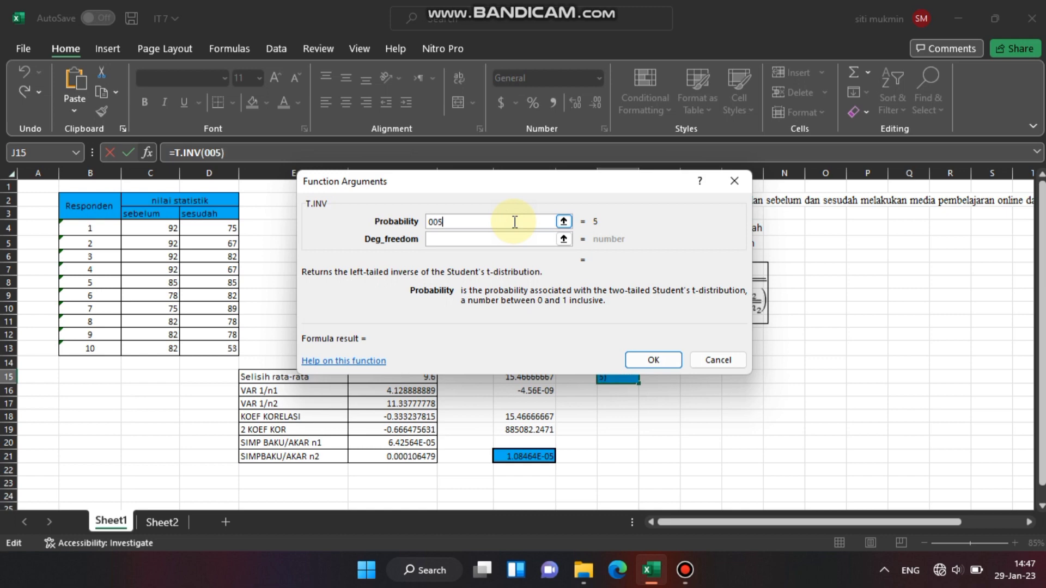
key("BackSpace")
key("BackSpace")
type(".05")
left_click(524, 240)
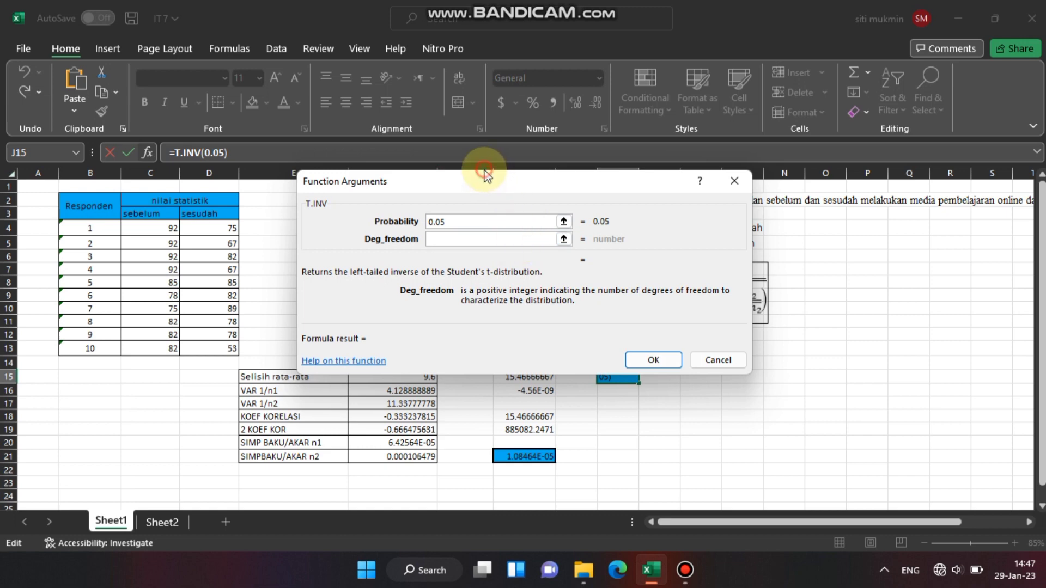
left_click_drag(488, 178, 745, 235)
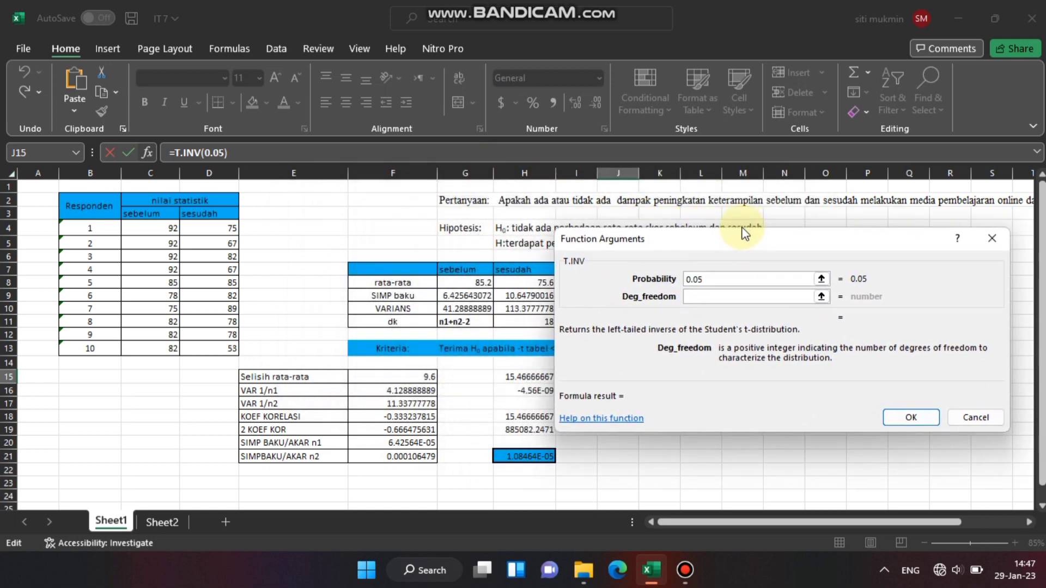
left_click(537, 318)
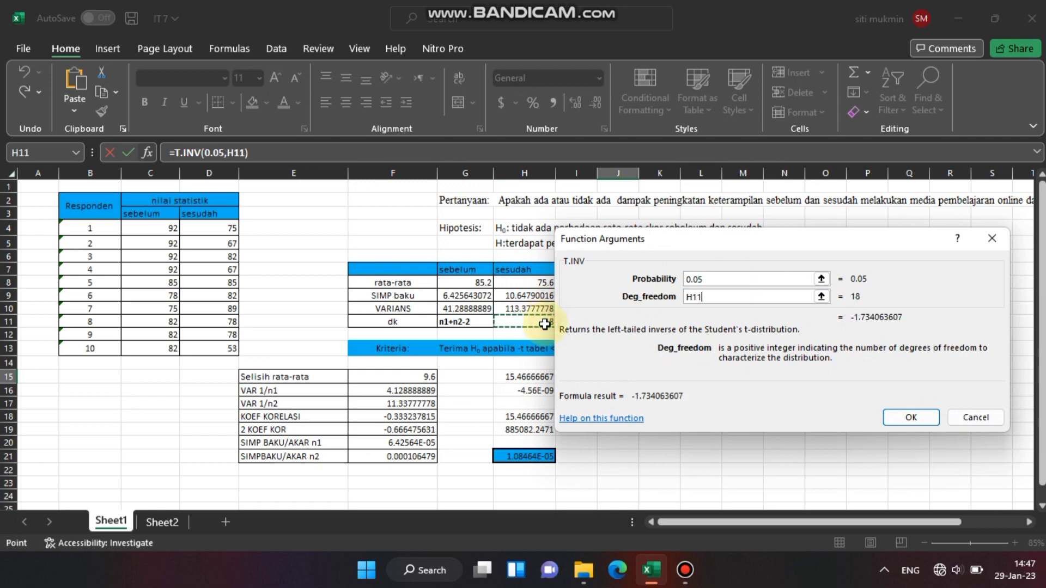
left_click(729, 298)
key("BackSpace")
key("BackSpace")
key("BackSpace")
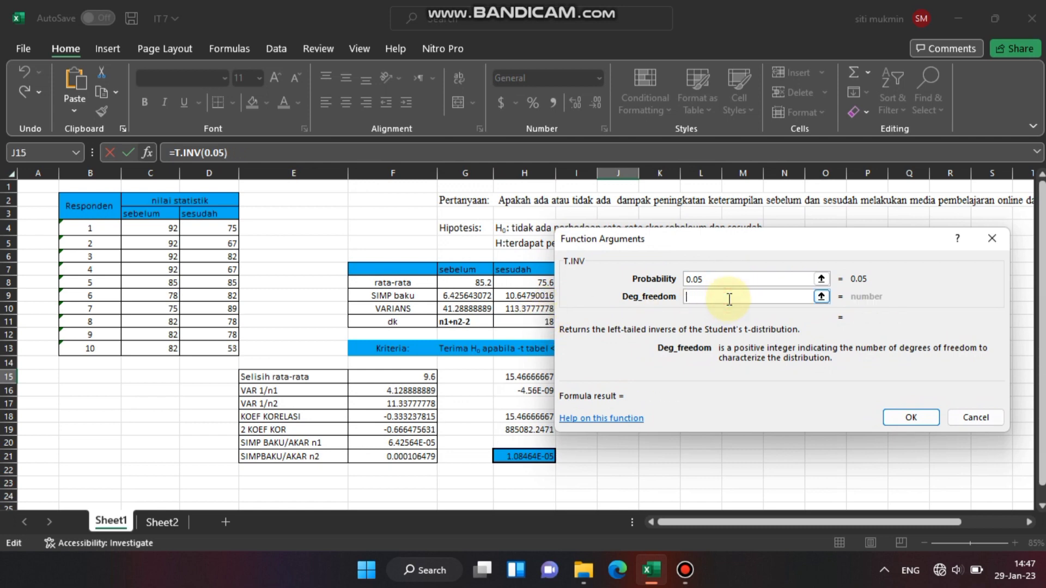
Set the degrees of freedom of T.INV to 18 and confirm the function, giving J15 the formula =T.INV(0.05,18).
type("18")
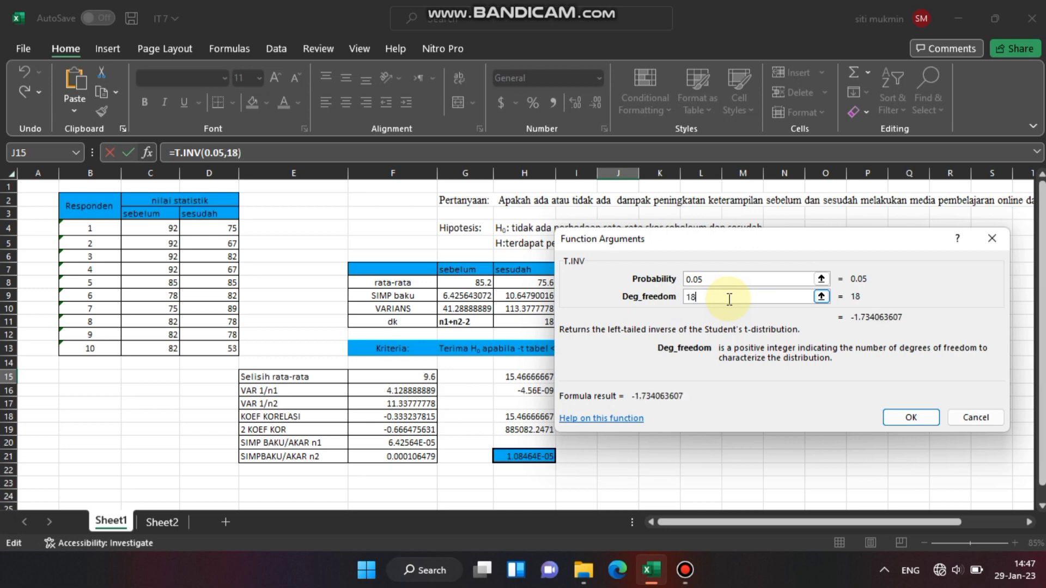
left_click(908, 420)
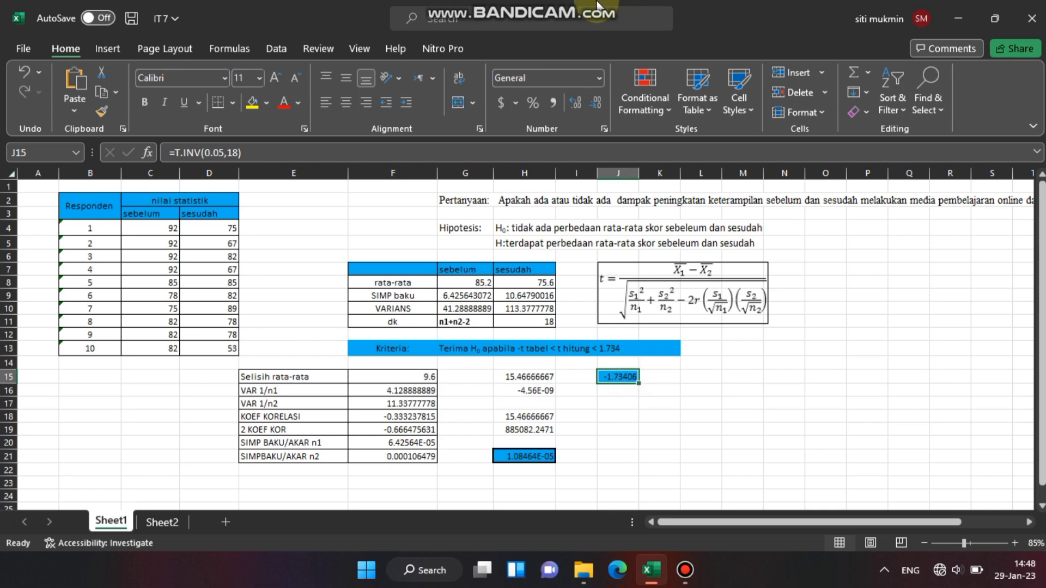
Replace "t tabel" in the Kriteria text of G13 with 1.734, so it reads "Terima H0 apabila -1.734 < t hitung < 1.734".
mouse_move(609, 5)
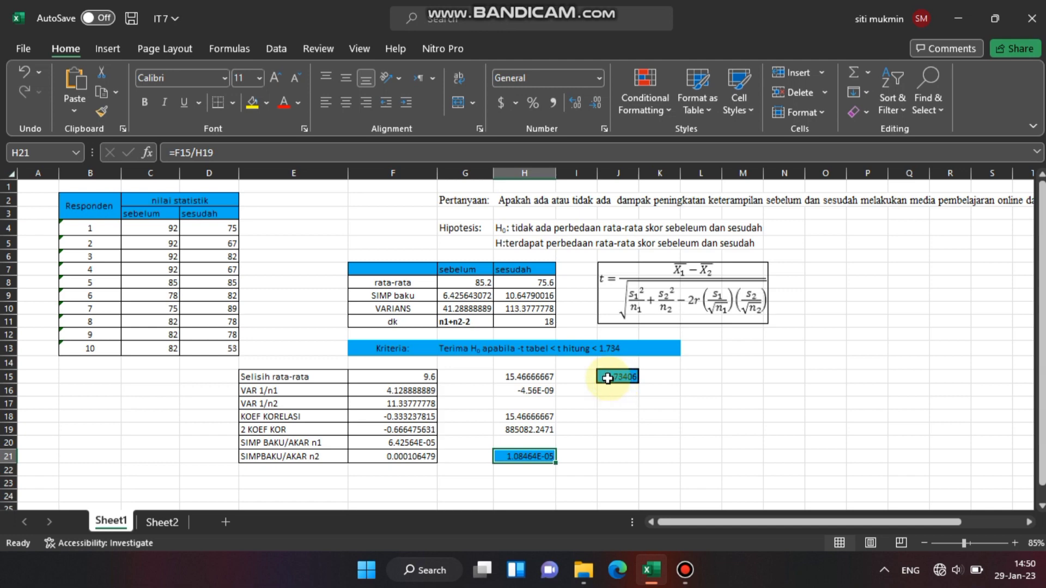
left_click(529, 351)
left_click(473, 349)
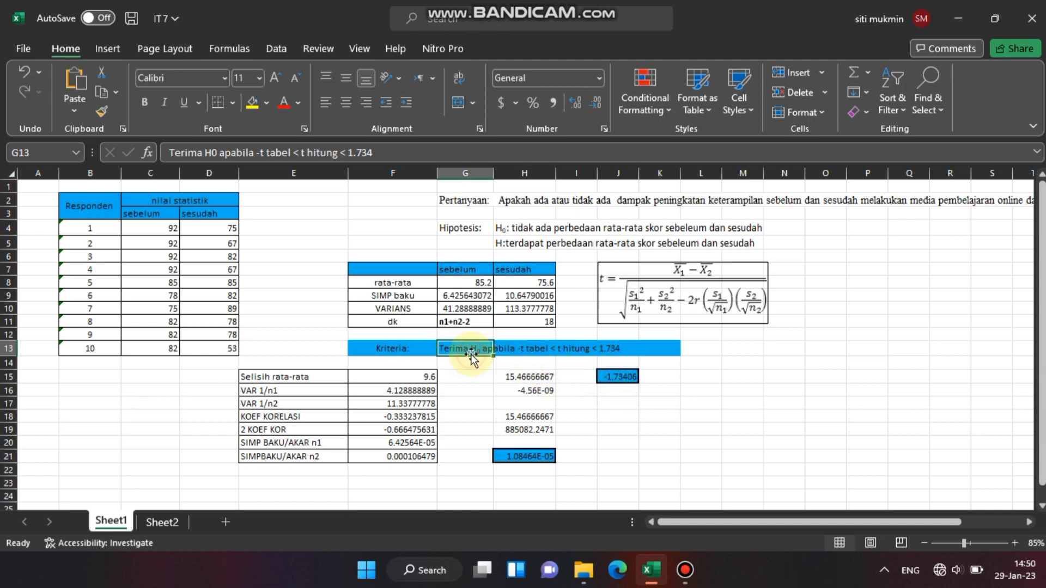
left_click_drag(287, 155, 266, 154)
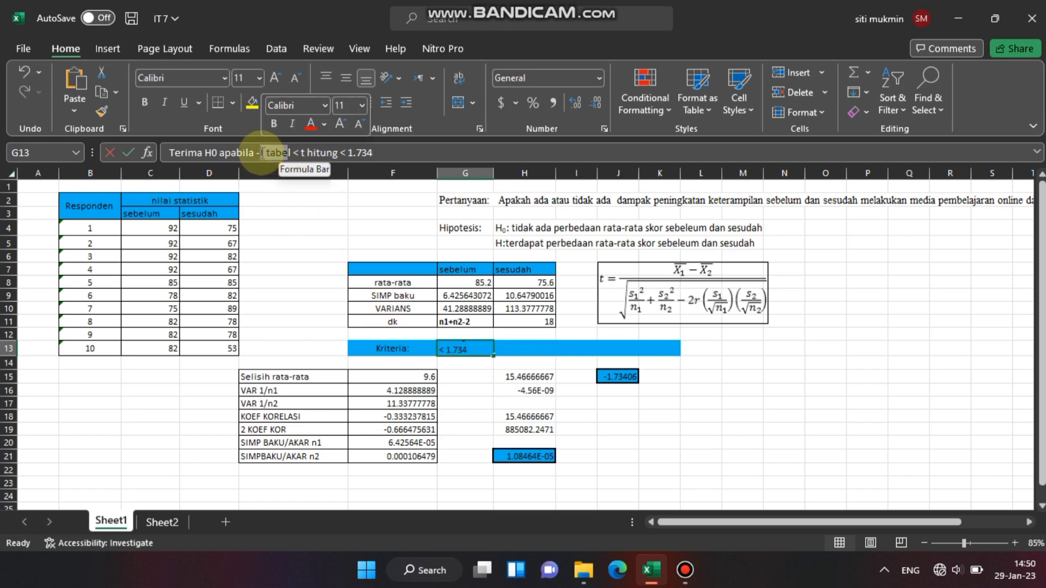
key("BackSpace")
type("1")
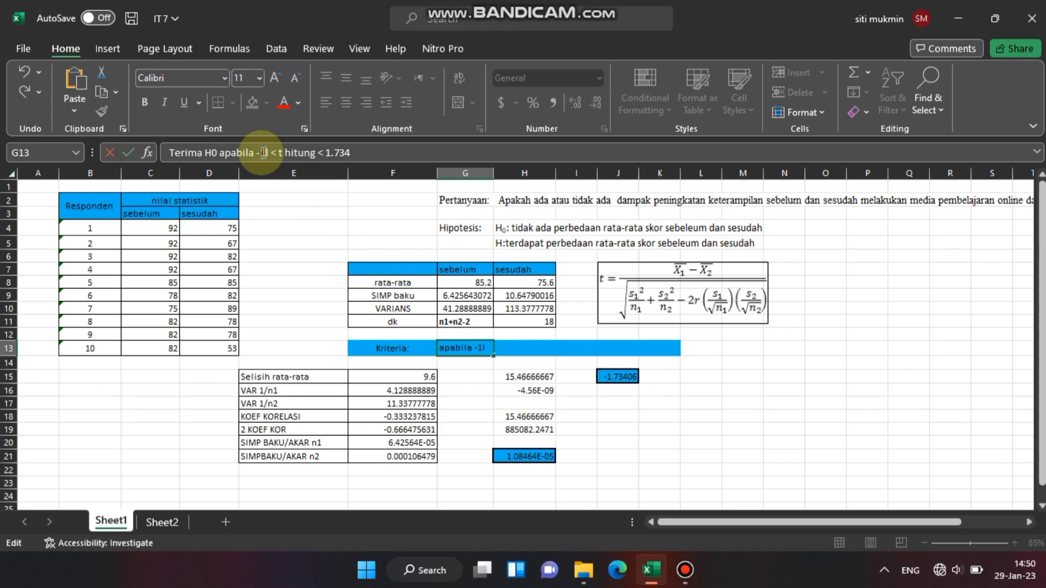
type(".734")
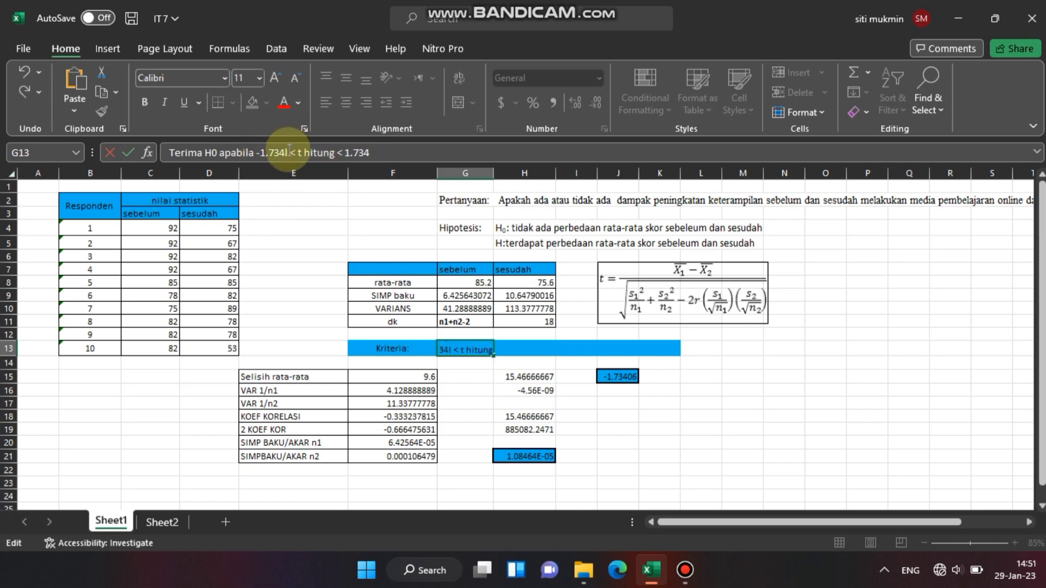
key("Delete")
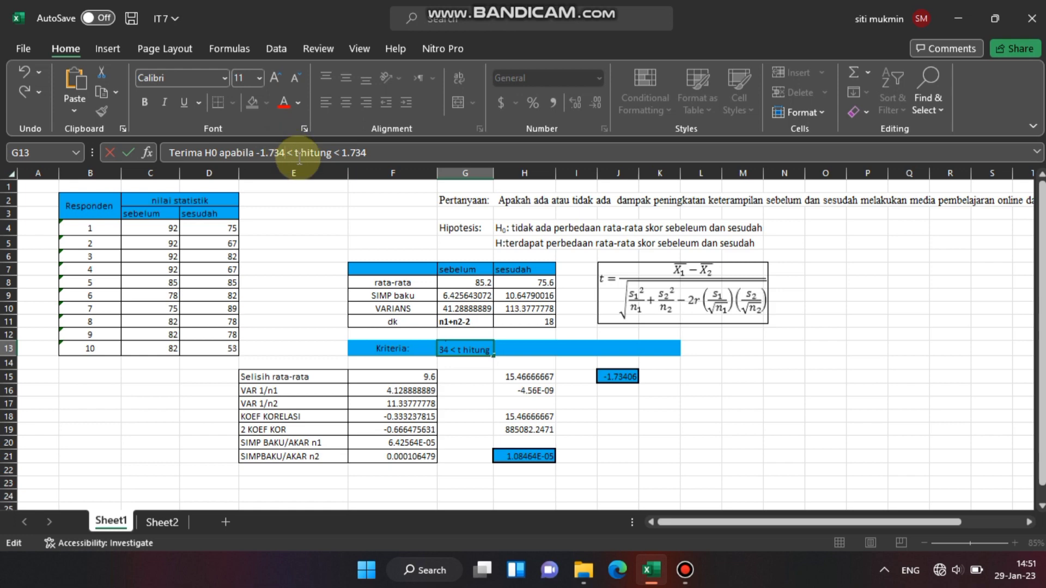
left_click(532, 354)
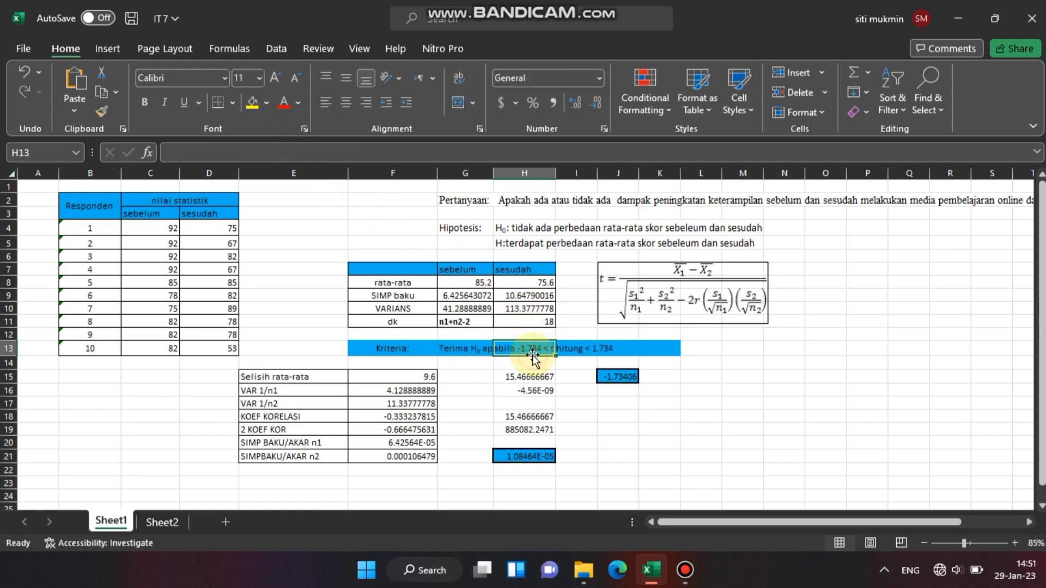
left_click(591, 364)
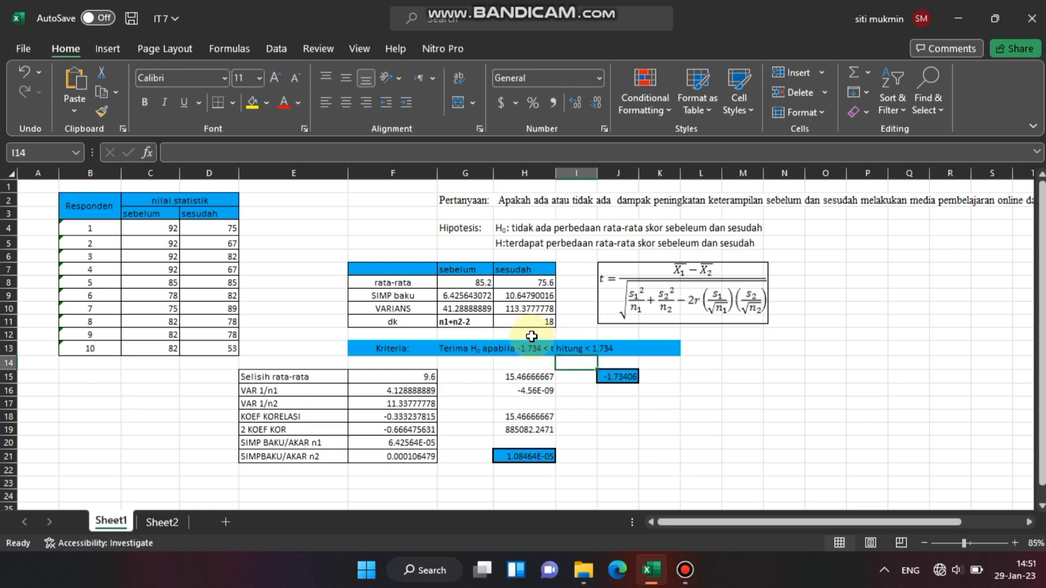